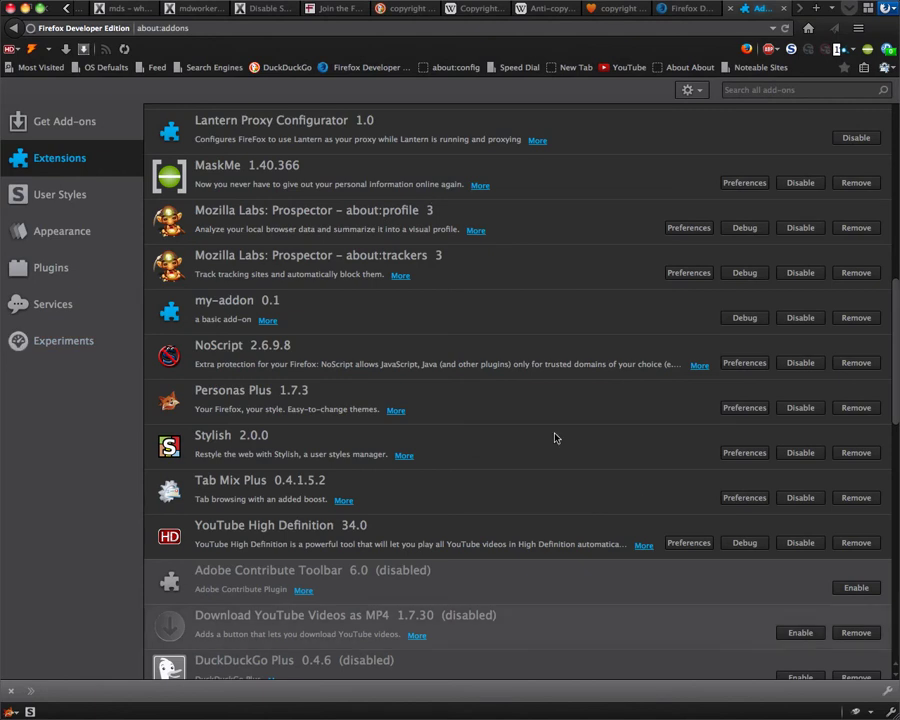
- Select the Stylish and Tab Mix Plus add-on entries, then switch to the YouTube tab
left_click(555, 436)
left_click(275, 505)
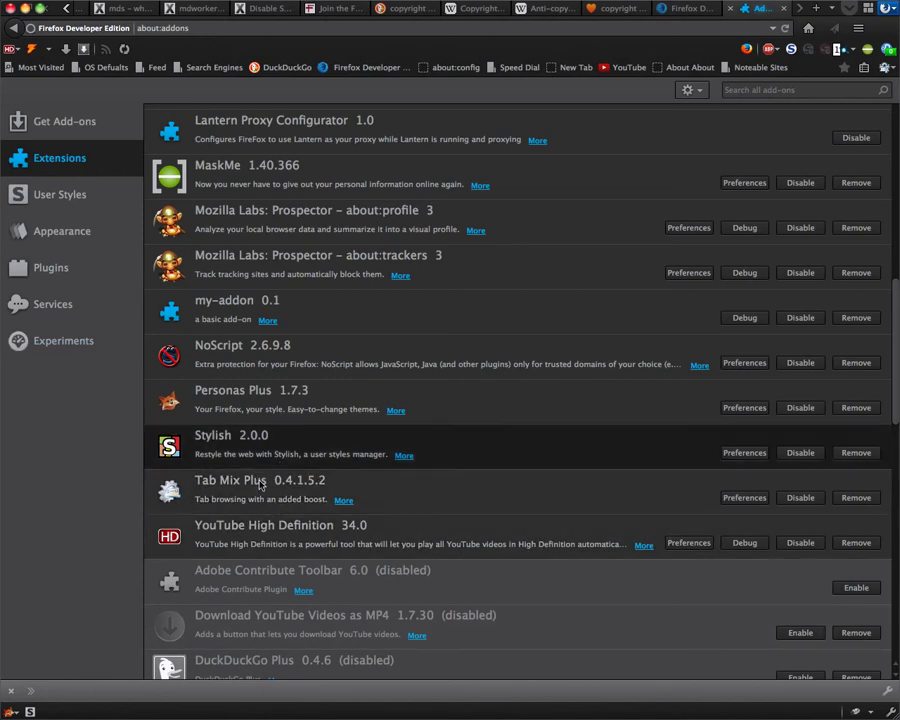
key("ctrl+Tab")
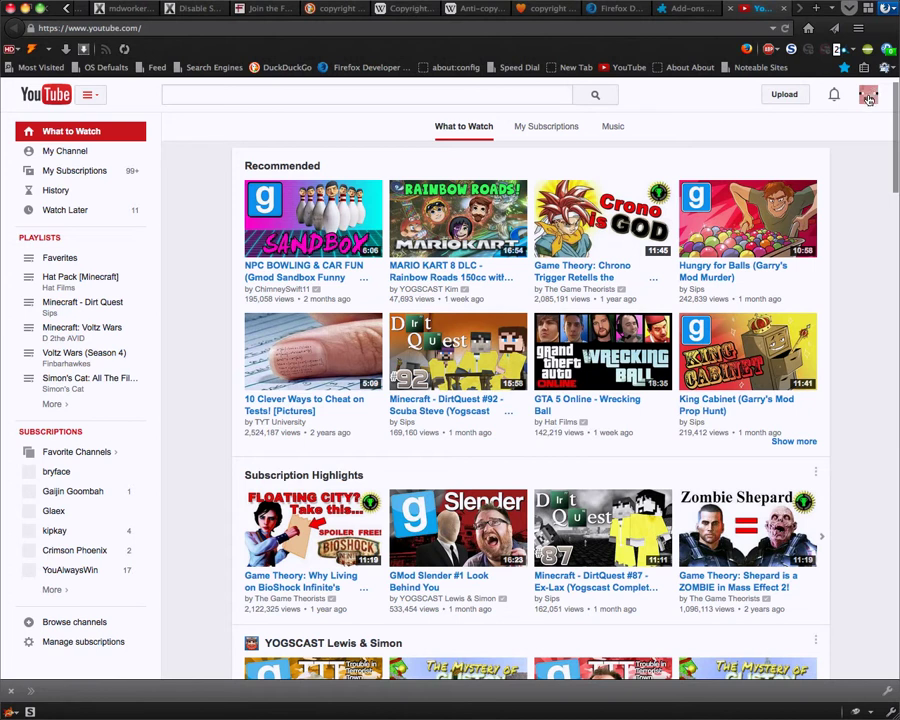
- Open Creator Studio from the account menu in a background tab and go to the channel page
left_click(869, 100)
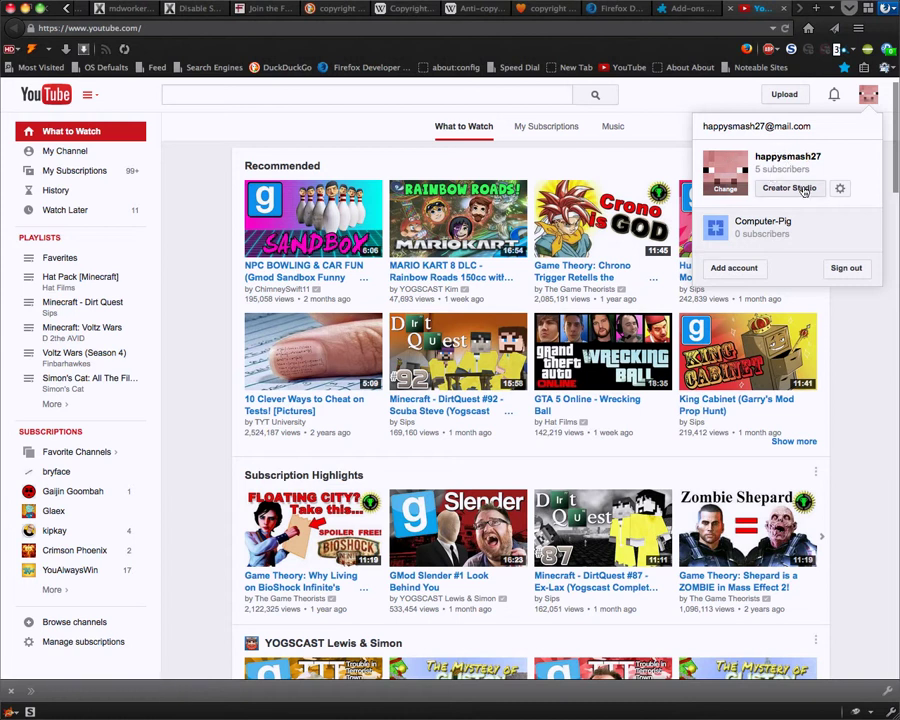
middle_click(803, 190)
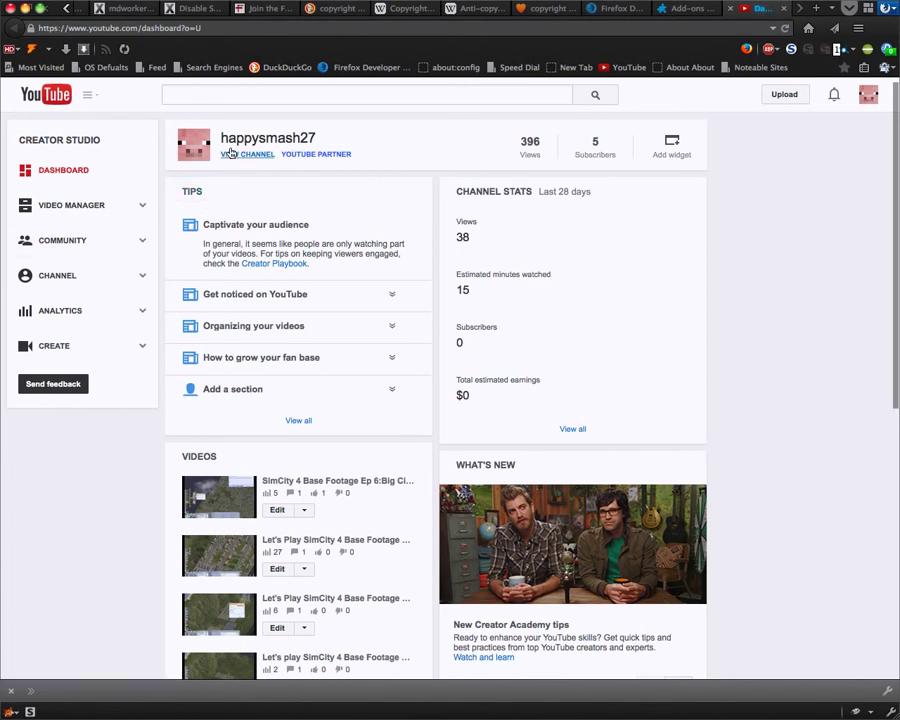
left_click(230, 153)
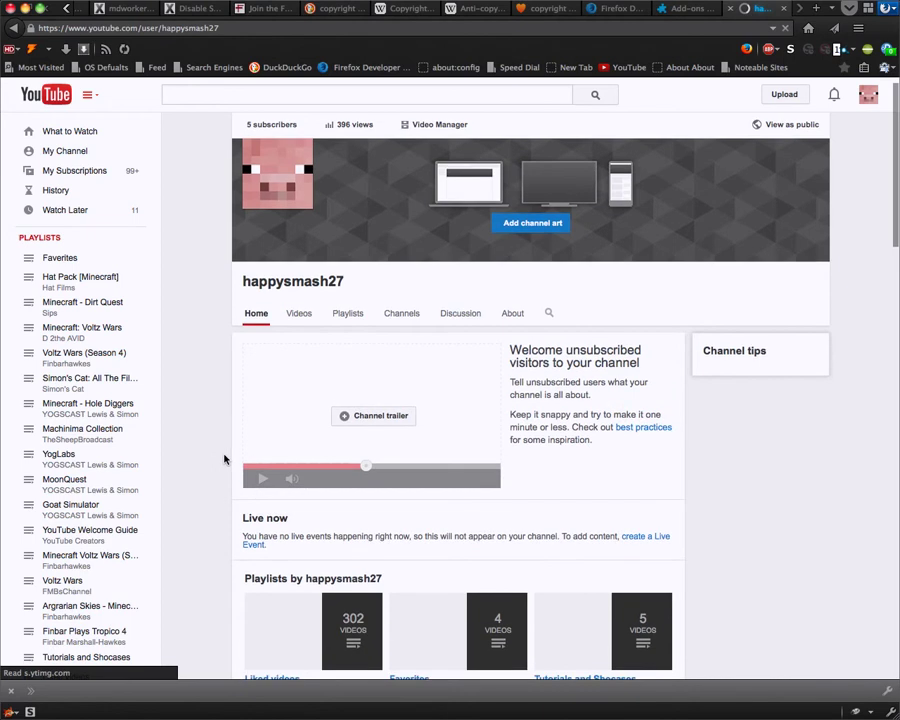
- Scroll through the happysmash27 channel home page and back up, then show its Videos tab
scroll(200, 383, "down", 5)
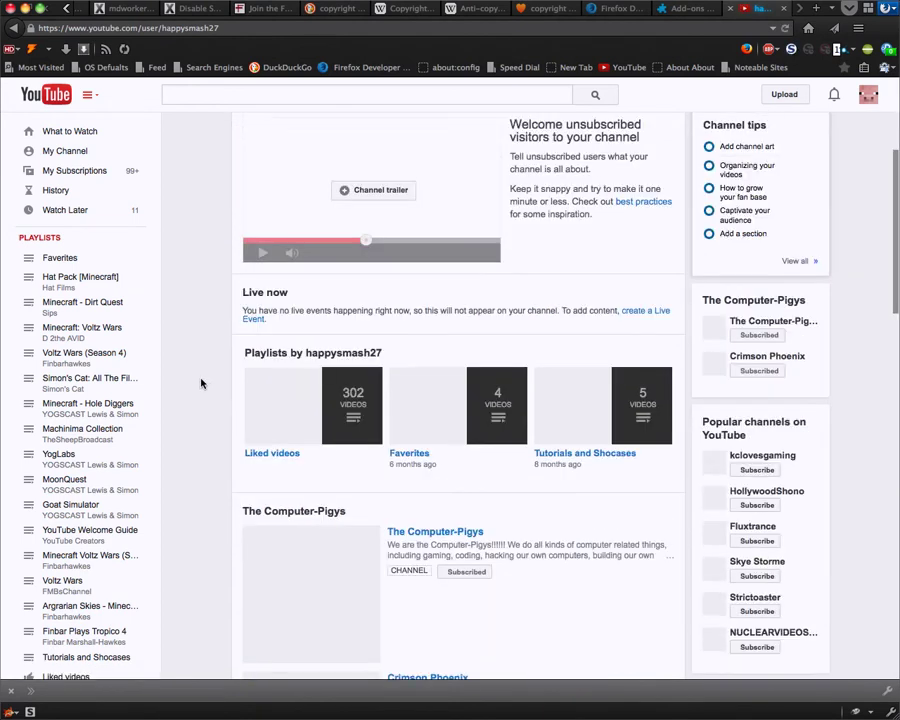
scroll(200, 383, "down", 1)
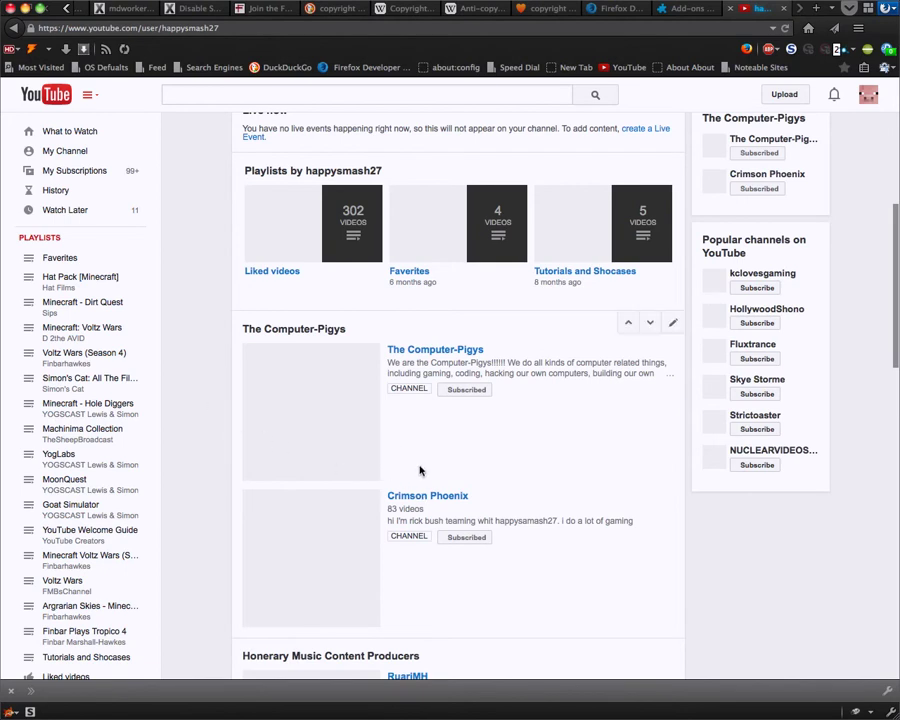
mouse_move(458, 470)
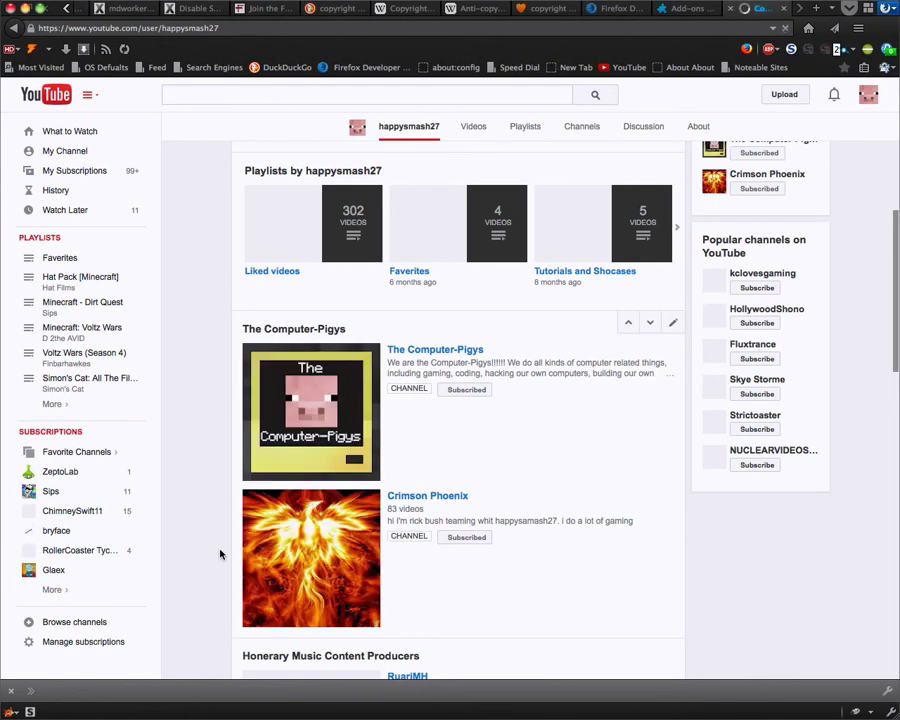
scroll(218, 554, "down", 5)
scroll(218, 554, "down", 5)
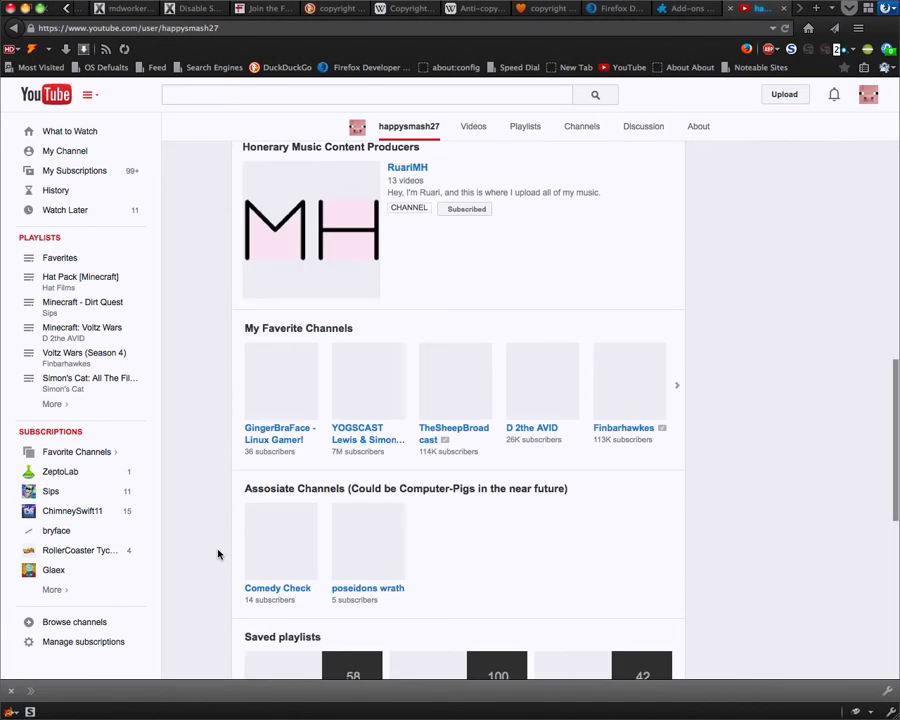
scroll(218, 554, "up", 10)
scroll(218, 554, "up", 1)
scroll(218, 554, "down", 3)
scroll(218, 554, "down", 5)
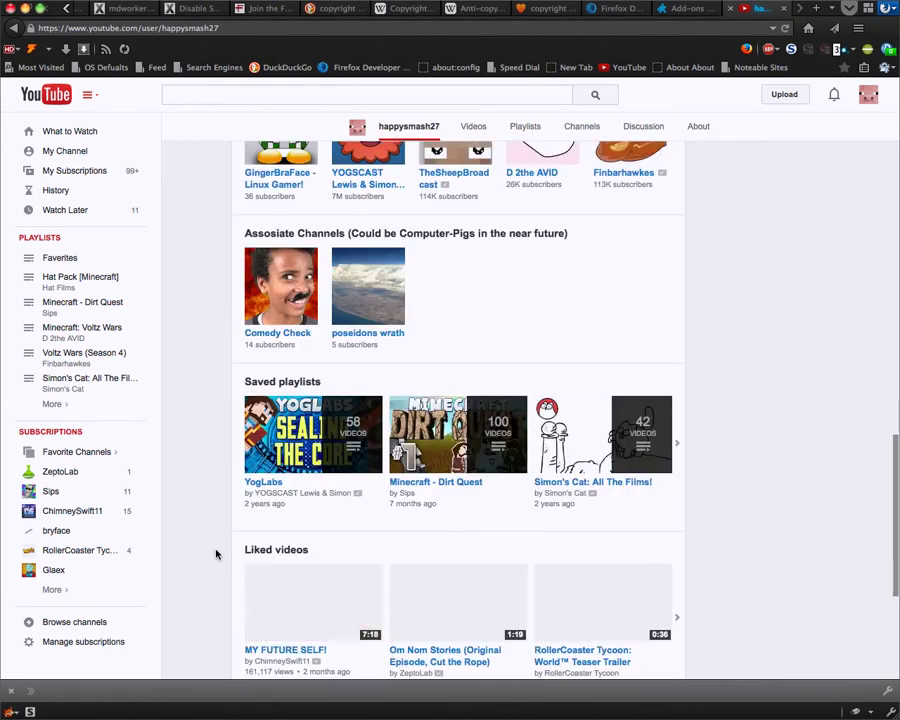
scroll(217, 554, "up", 1)
scroll(215, 553, "up", 3)
scroll(212, 550, "up", 4)
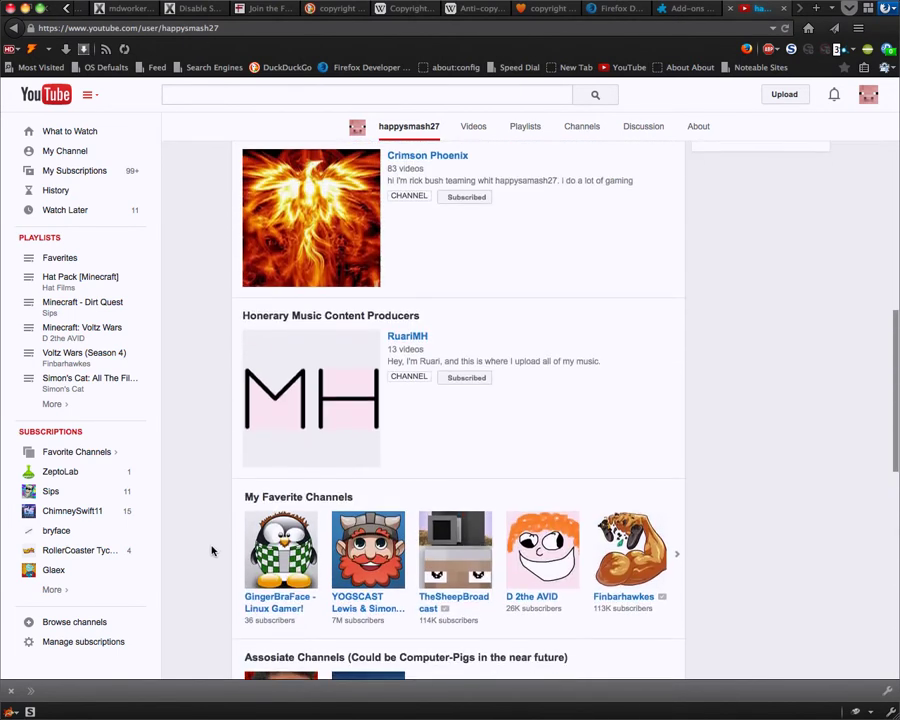
scroll(210, 548, "up", 1)
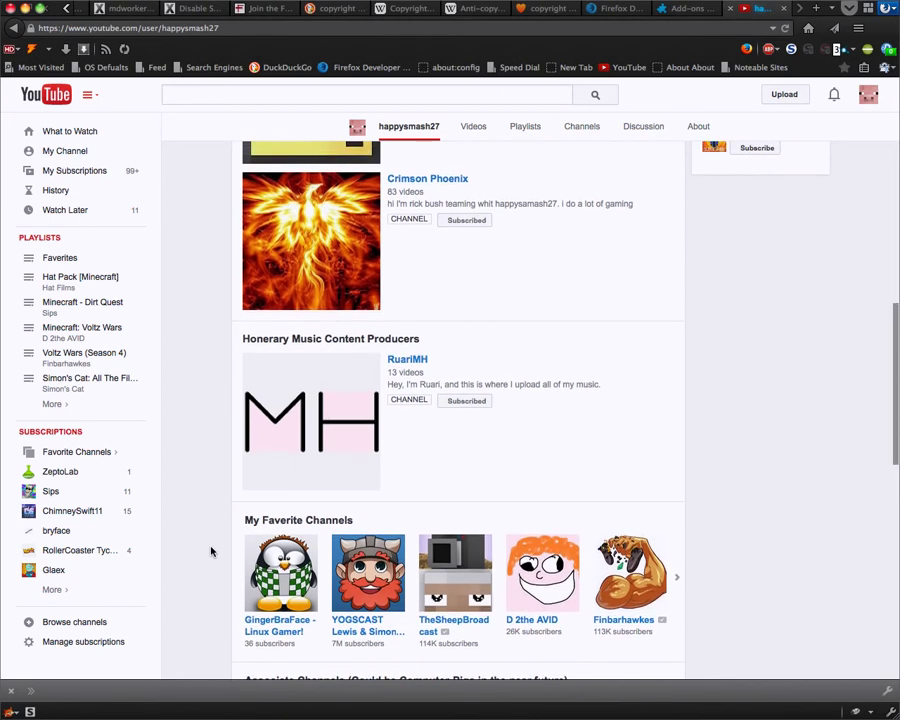
scroll(206, 540, "up", 4)
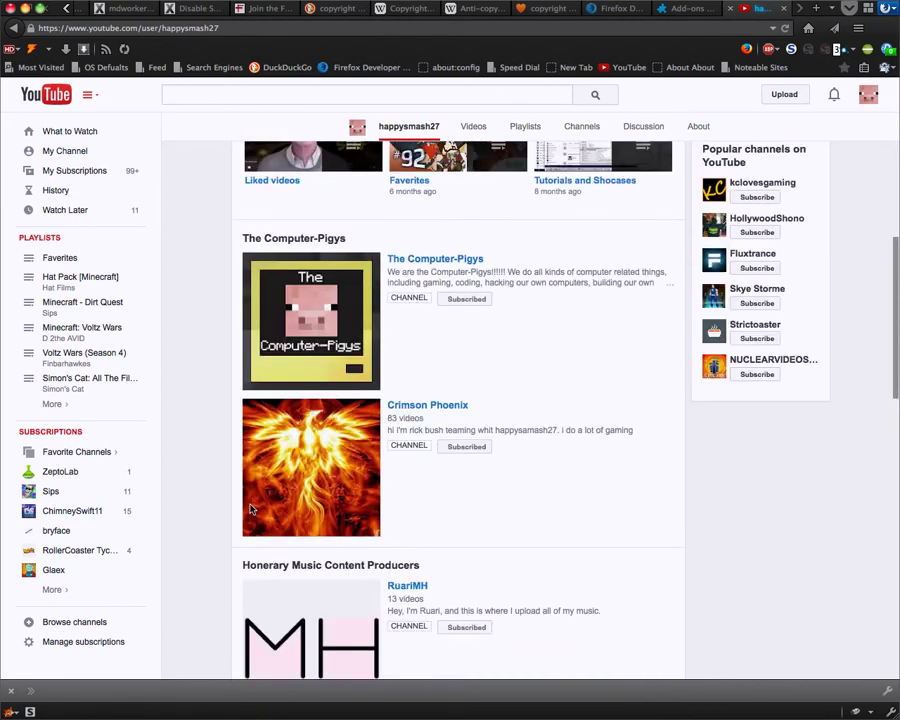
scroll(240, 510, "up", 10)
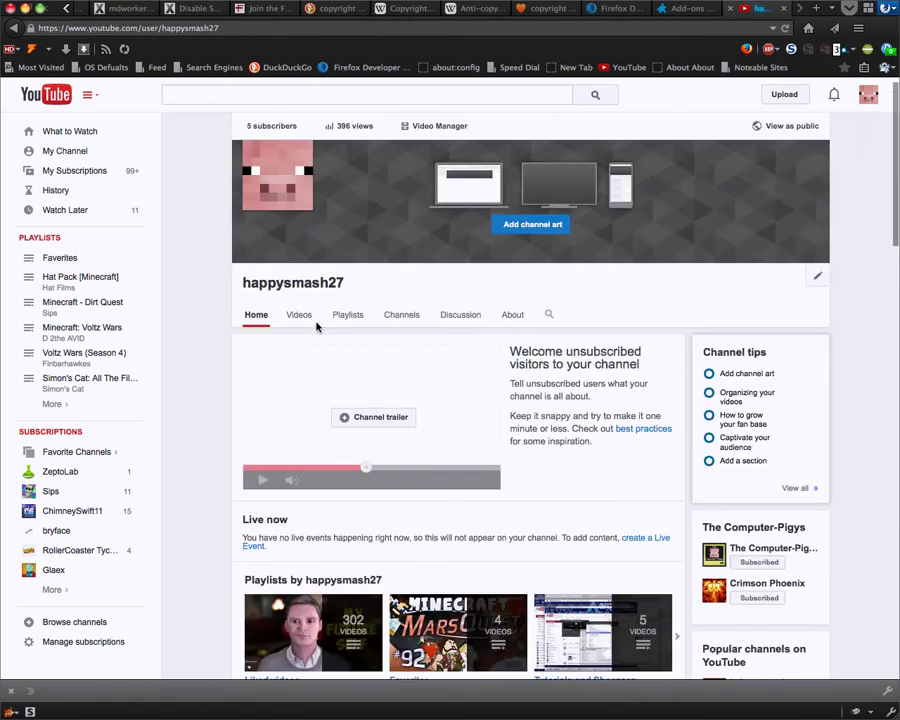
mouse_move(300, 312)
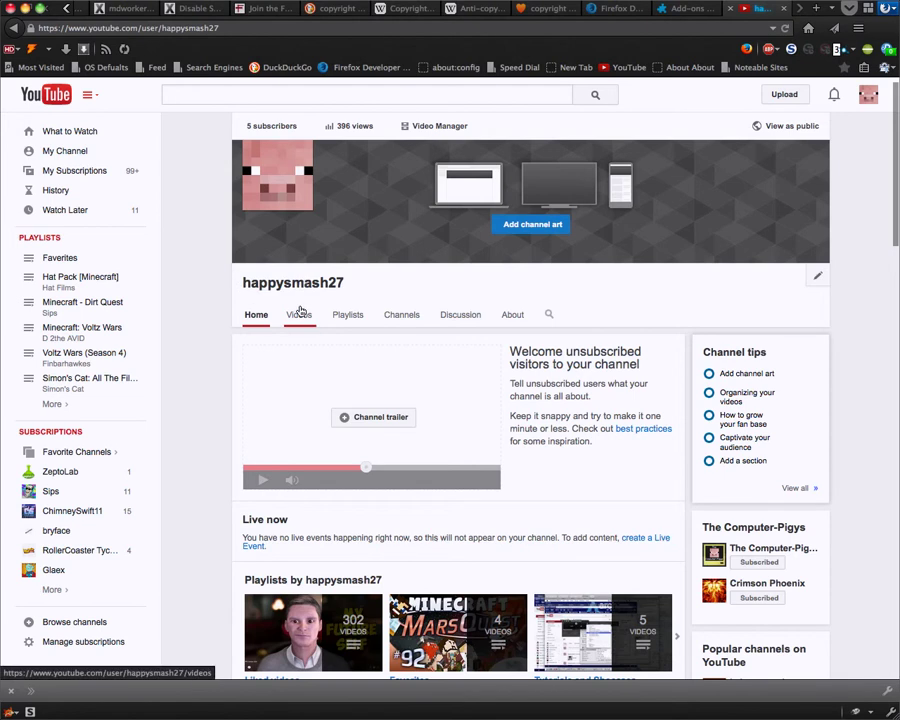
left_click(298, 314)
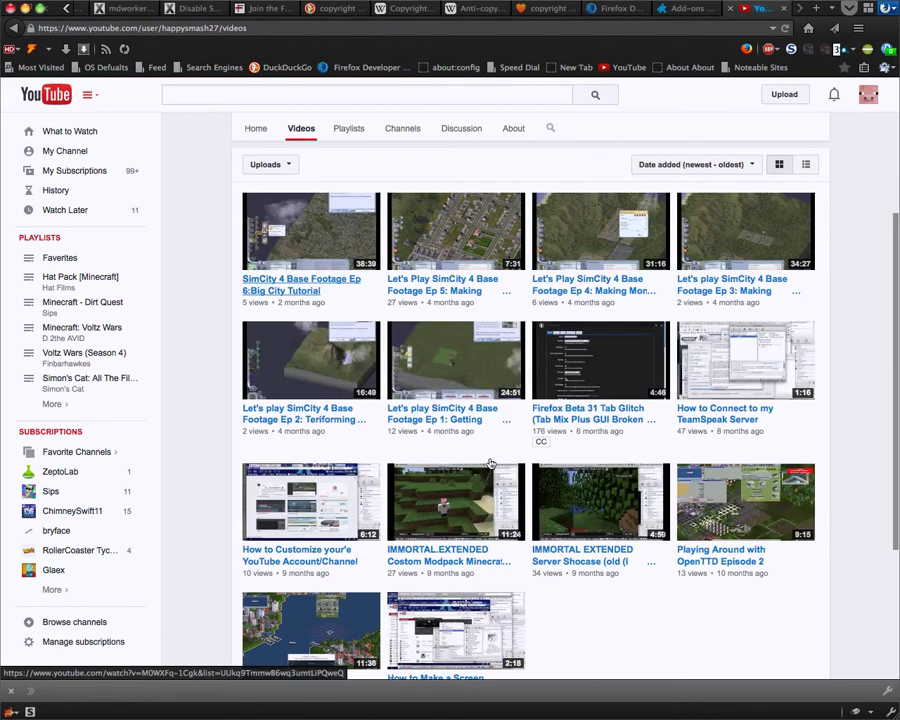
- Play the Firefox Beta 31 Tab Glitch video from the channel's uploads list
scroll(450, 485, "down", 1)
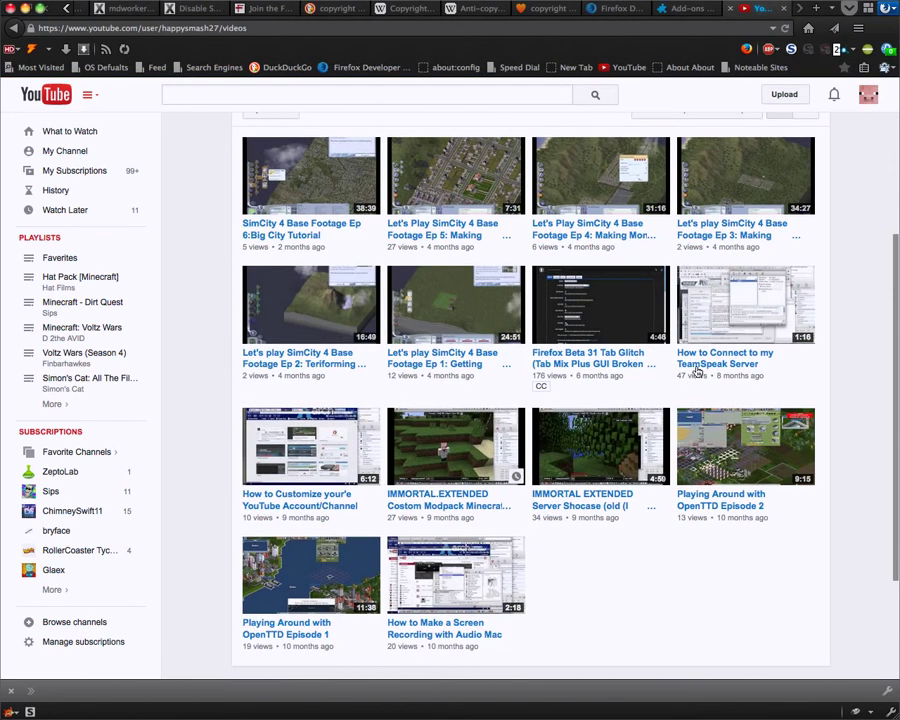
scroll(667, 367, "up", 1)
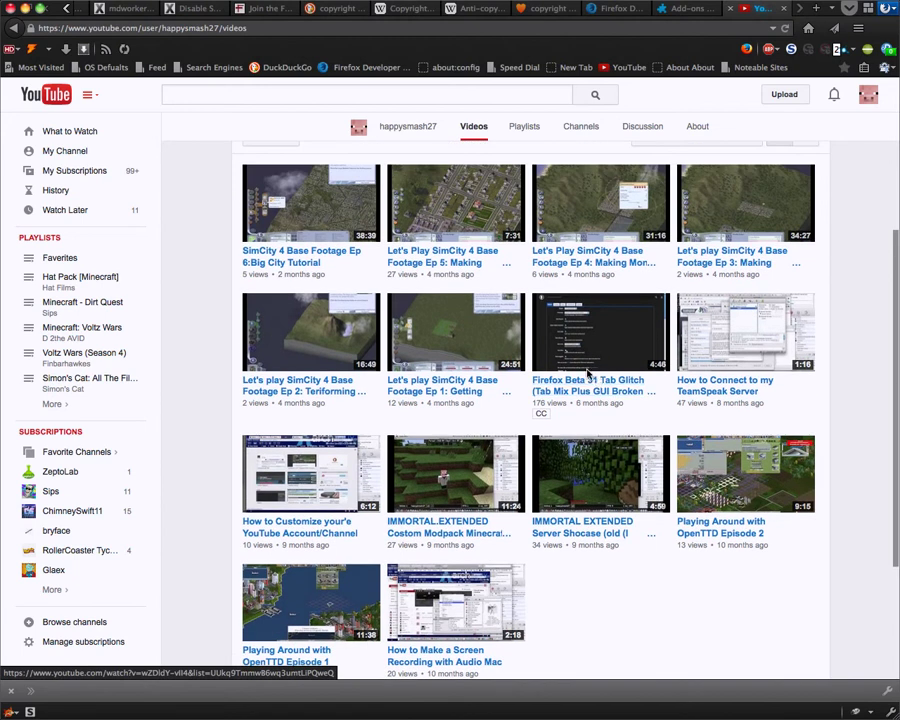
left_click(605, 385)
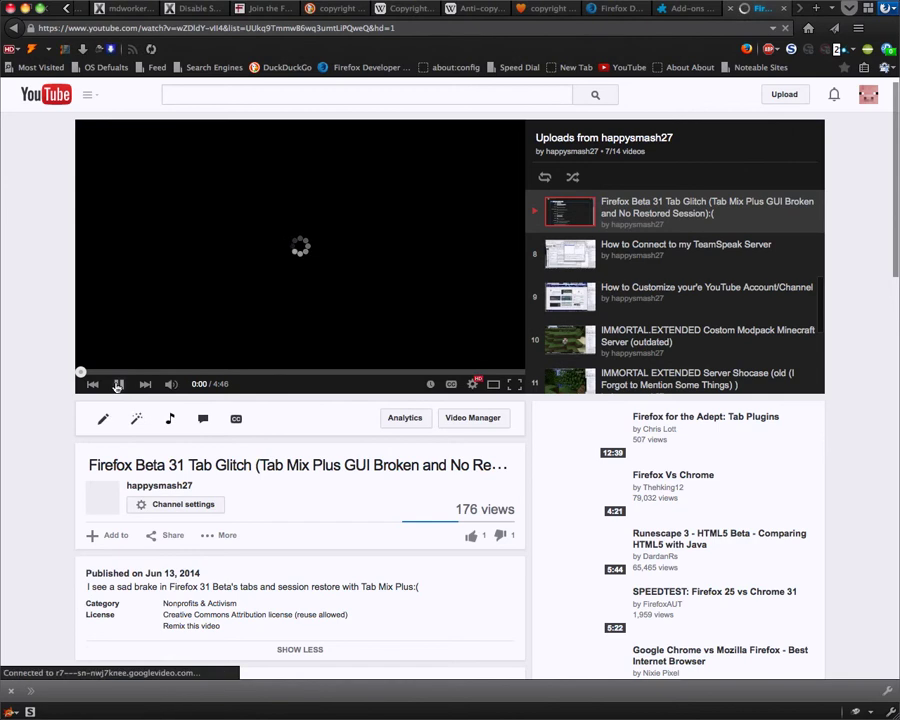
- Pause the Tab Glitch video, close its tab, and go to about:config
left_click(118, 387)
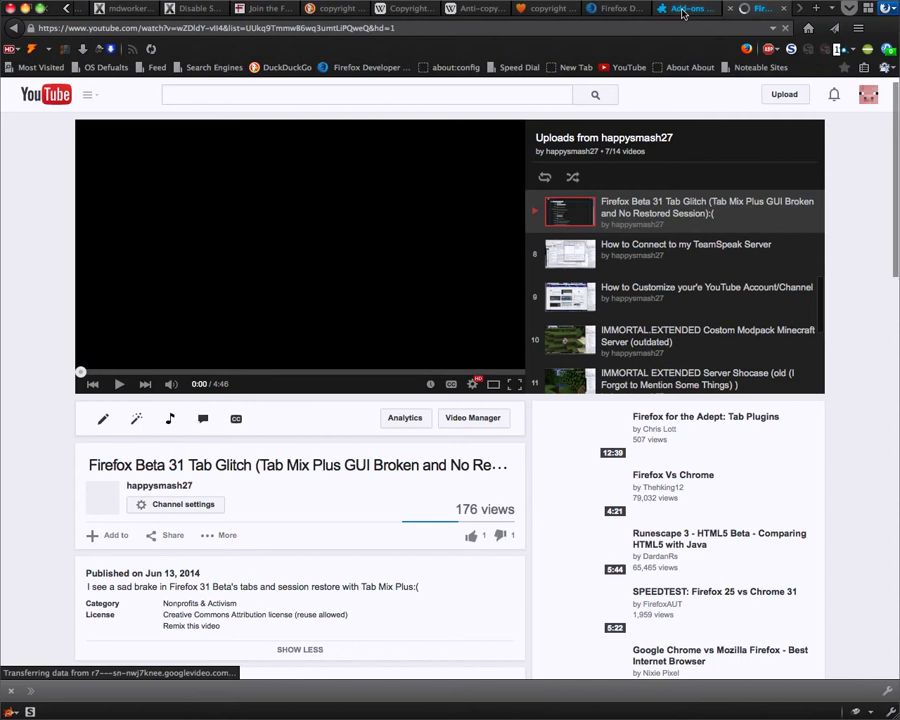
left_click(683, 11)
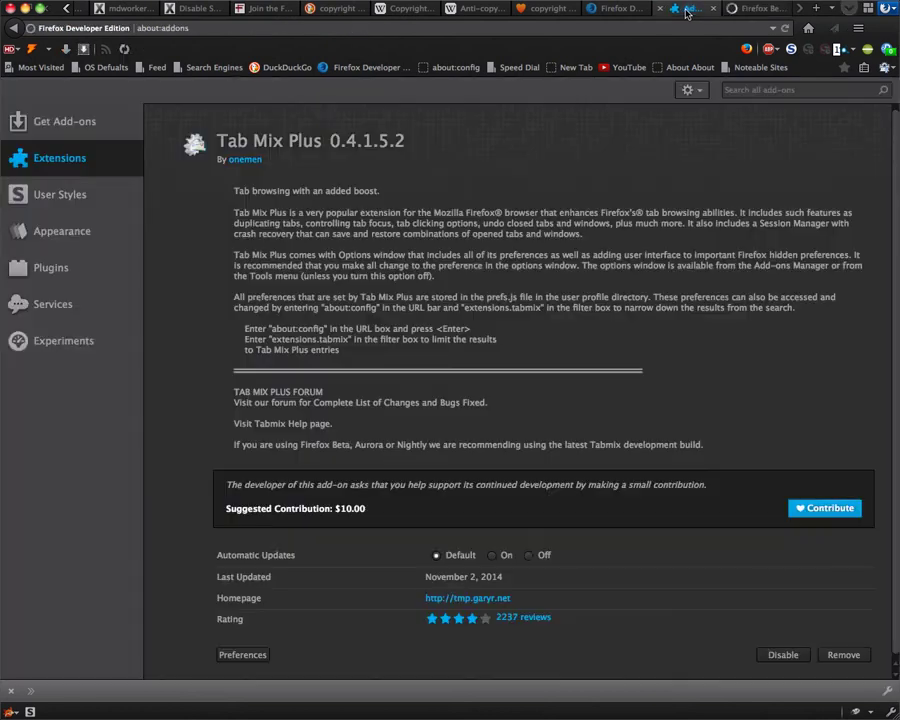
left_click(752, 11)
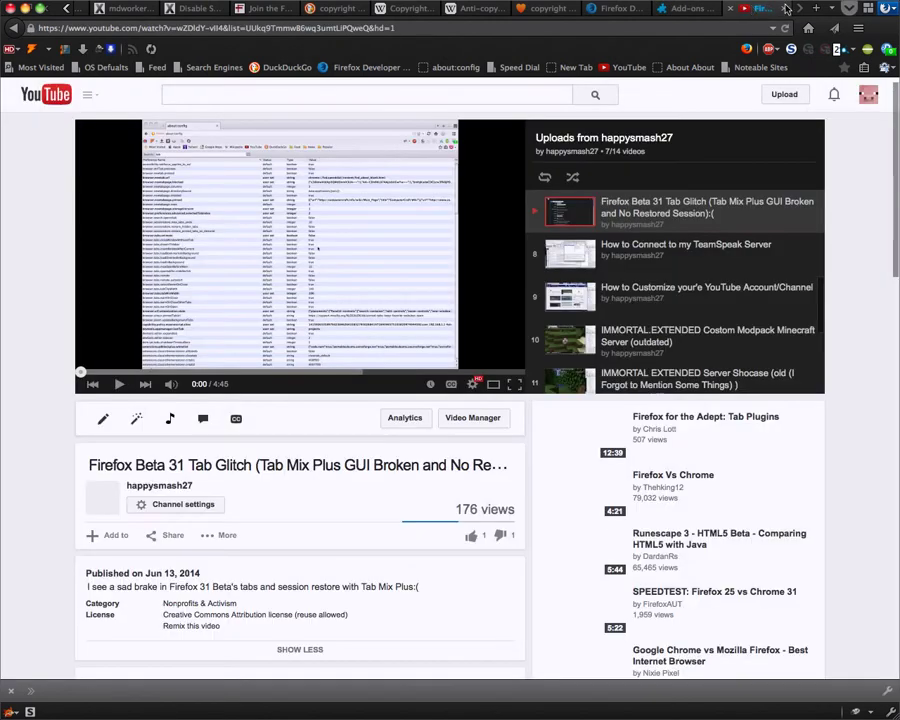
left_click(786, 11)
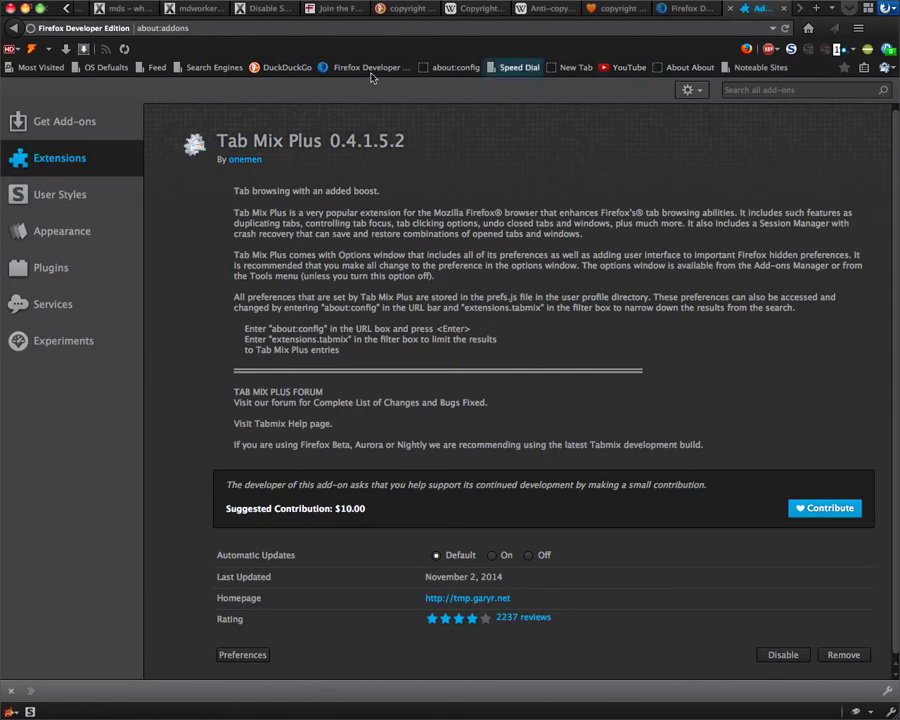
left_click(466, 65)
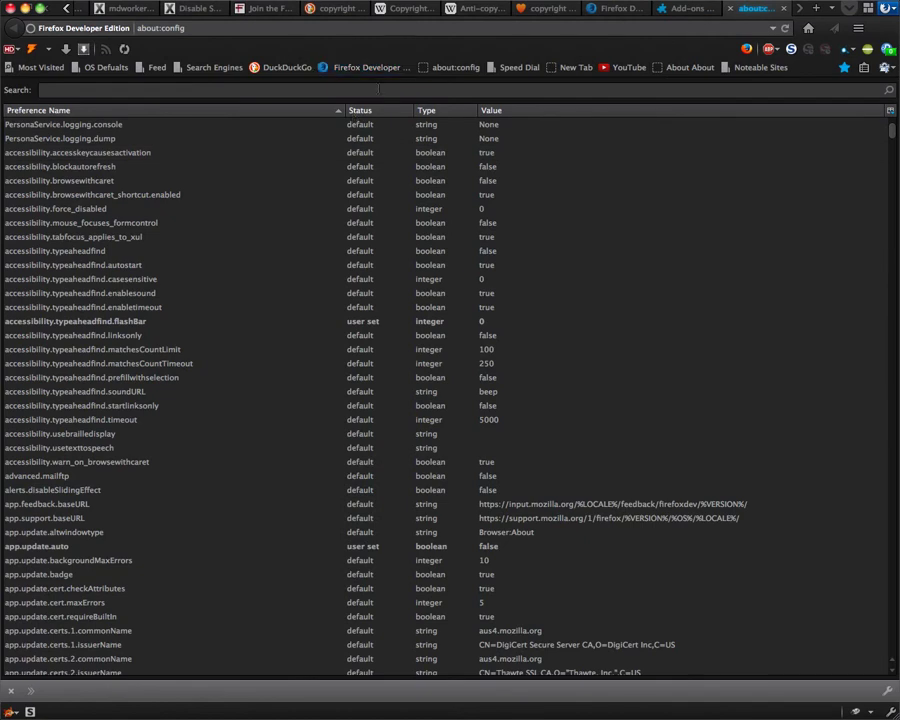
- Filter about:config by 'tab' and scroll through the matching preferences
type("tab")
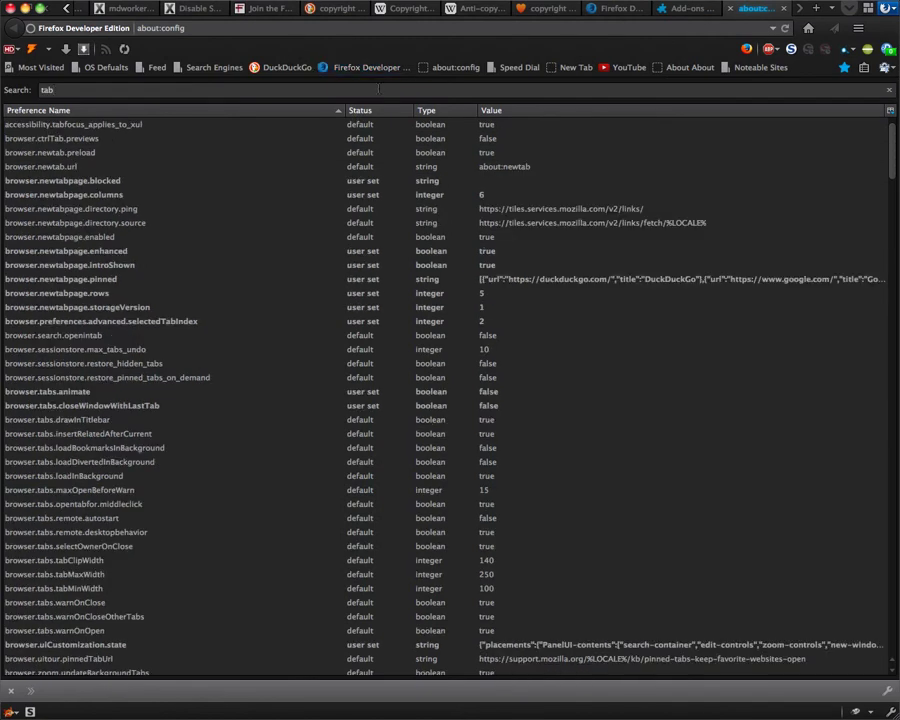
scroll(122, 358, "down", 4)
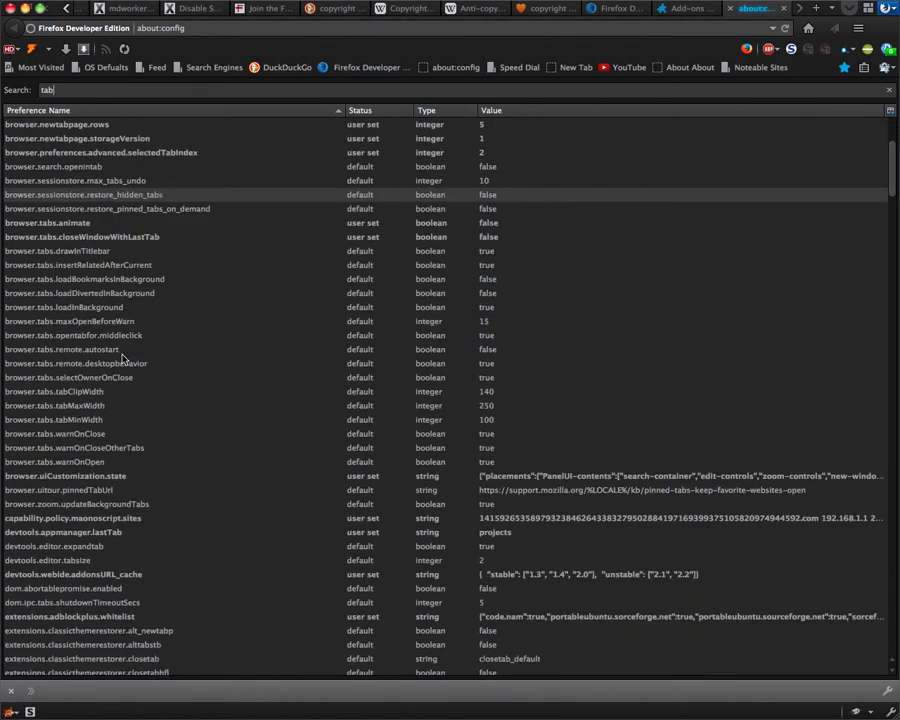
scroll(122, 358, "down", 9)
scroll(145, 242, "down", 2)
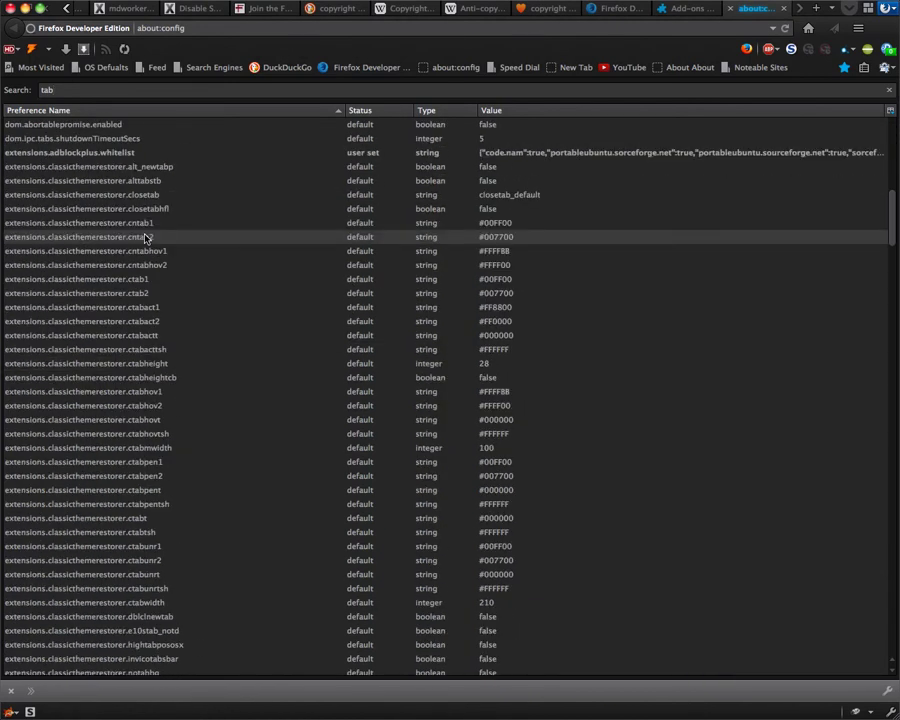
scroll(197, 505, "down", 1)
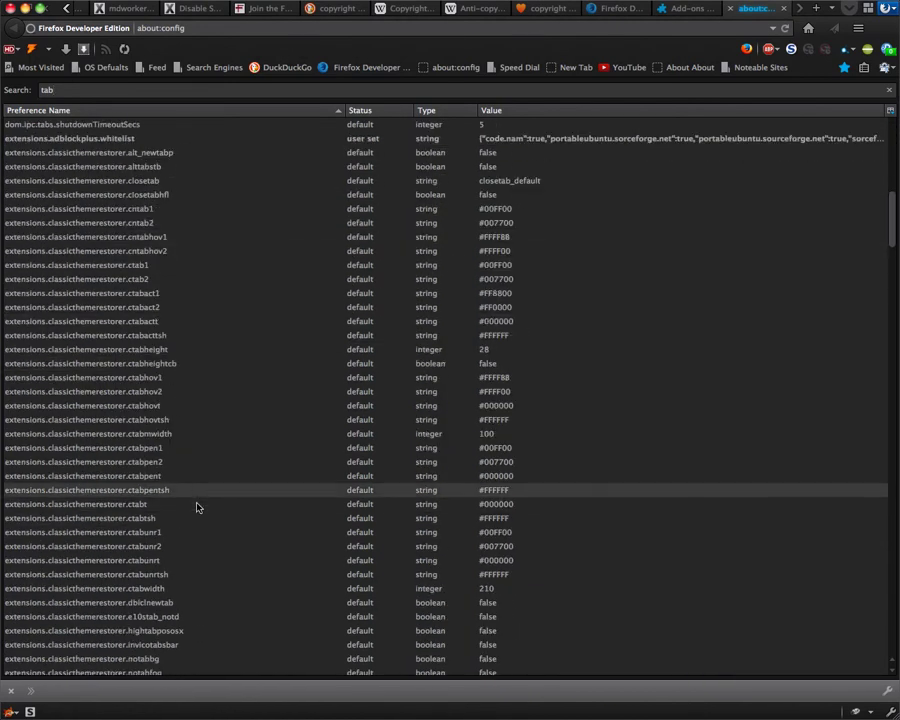
scroll(197, 505, "down", 10)
scroll(197, 498, "down", 3)
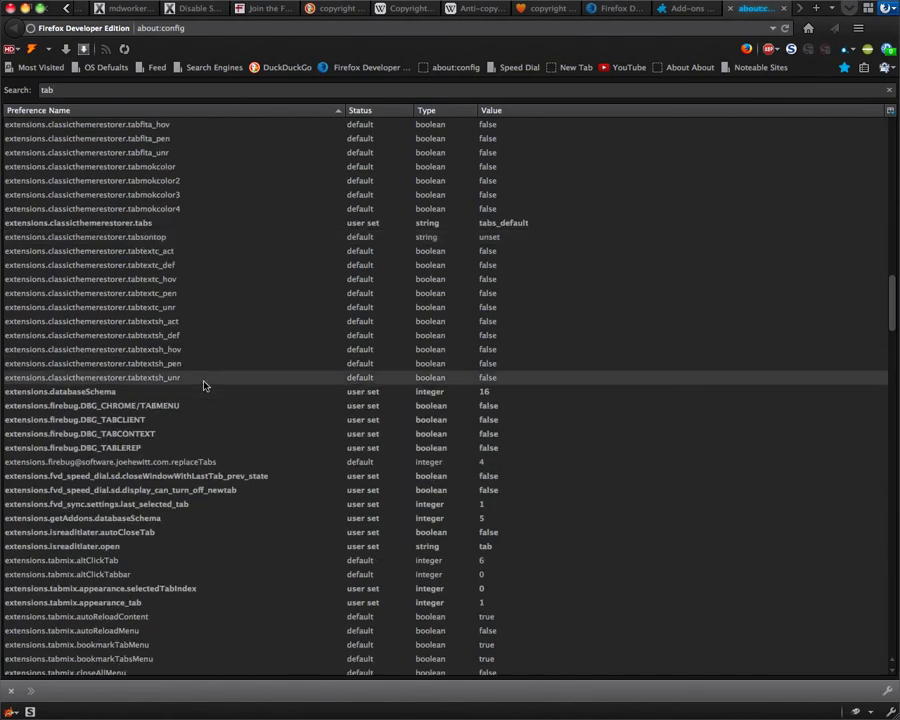
scroll(212, 420, "down", 3)
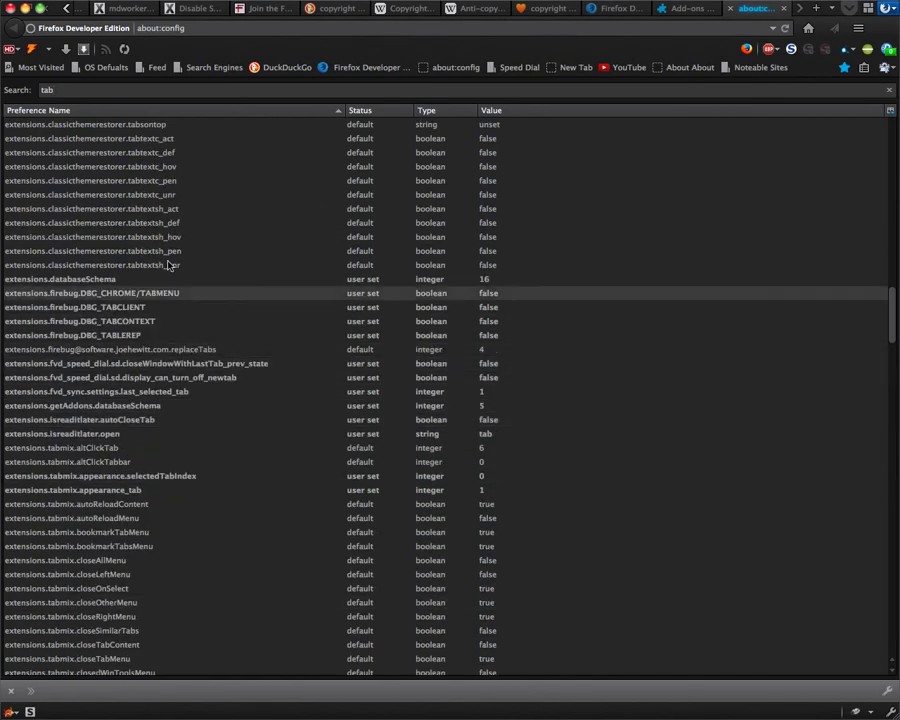
scroll(168, 262, "down", 2)
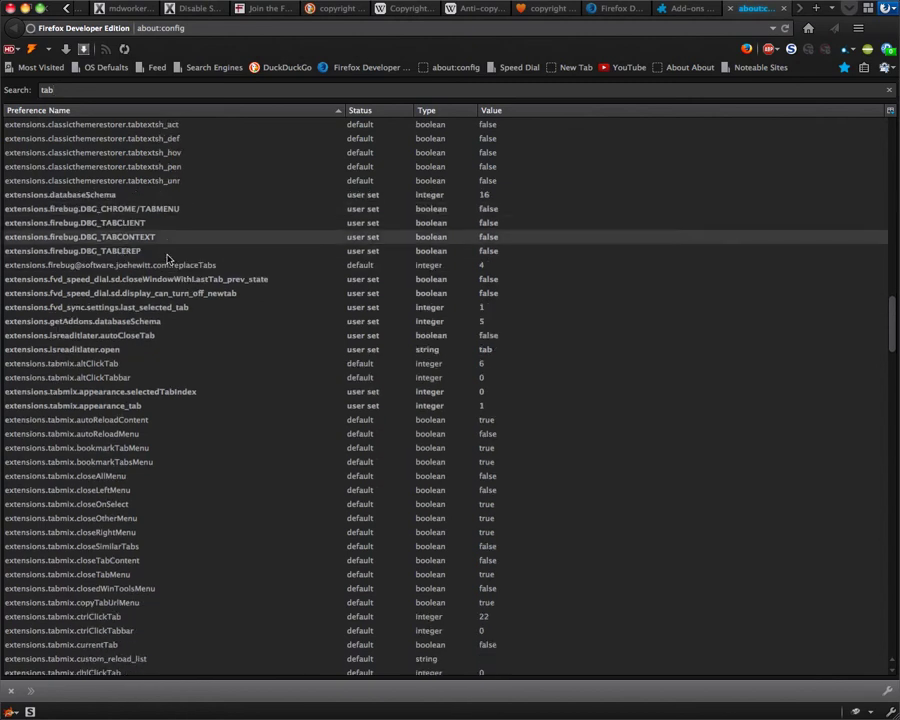
scroll(168, 259, "down", 4)
scroll(175, 300, "down", 7)
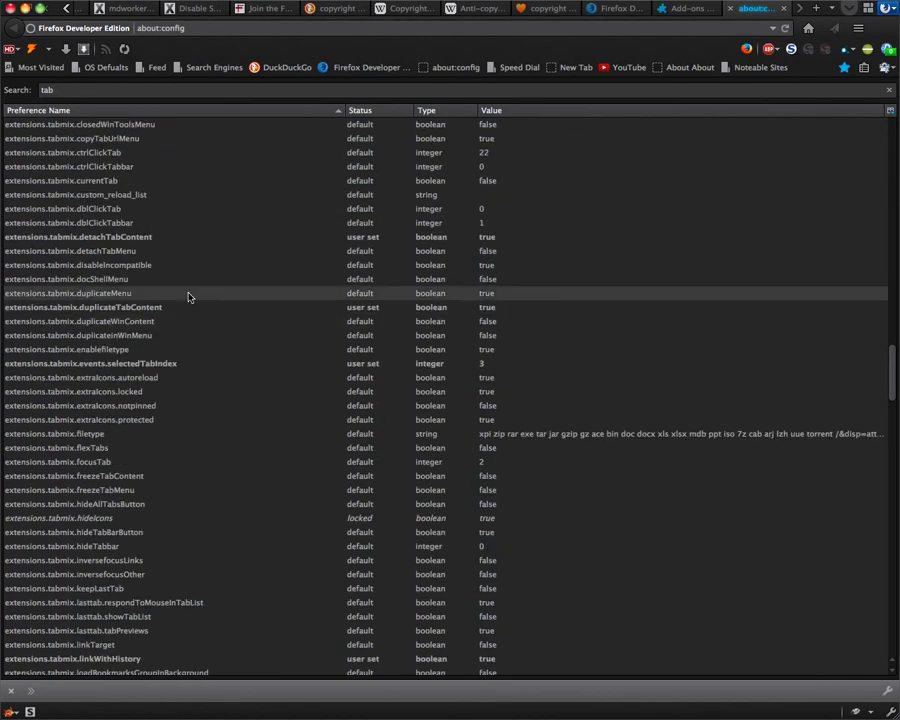
scroll(188, 297, "down", 2)
scroll(188, 297, "down", 10)
scroll(188, 297, "down", 10)
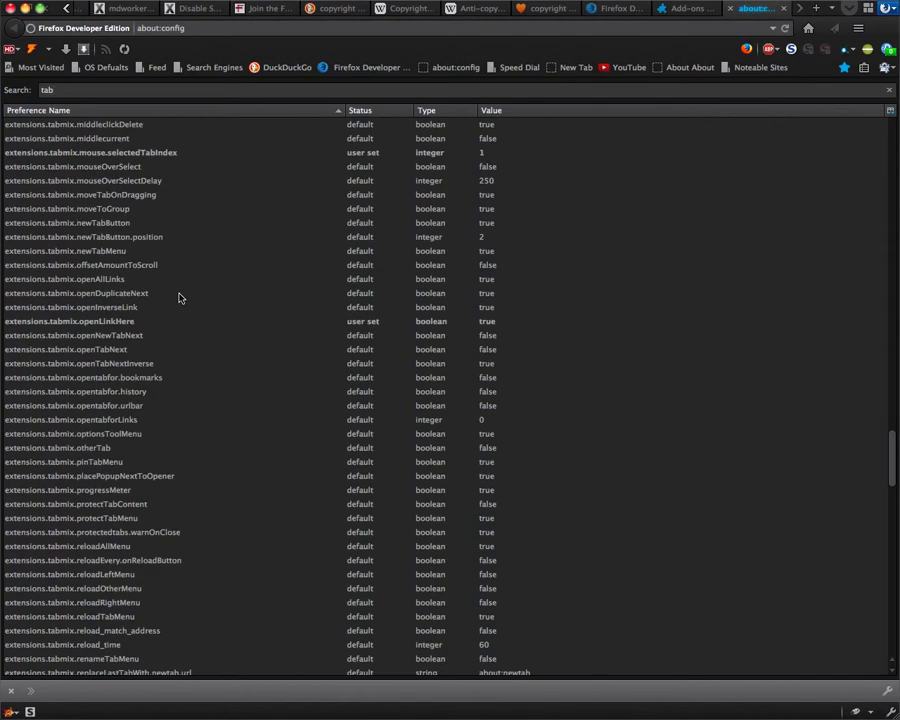
scroll(148, 306, "down", 10)
scroll(148, 306, "down", 10)
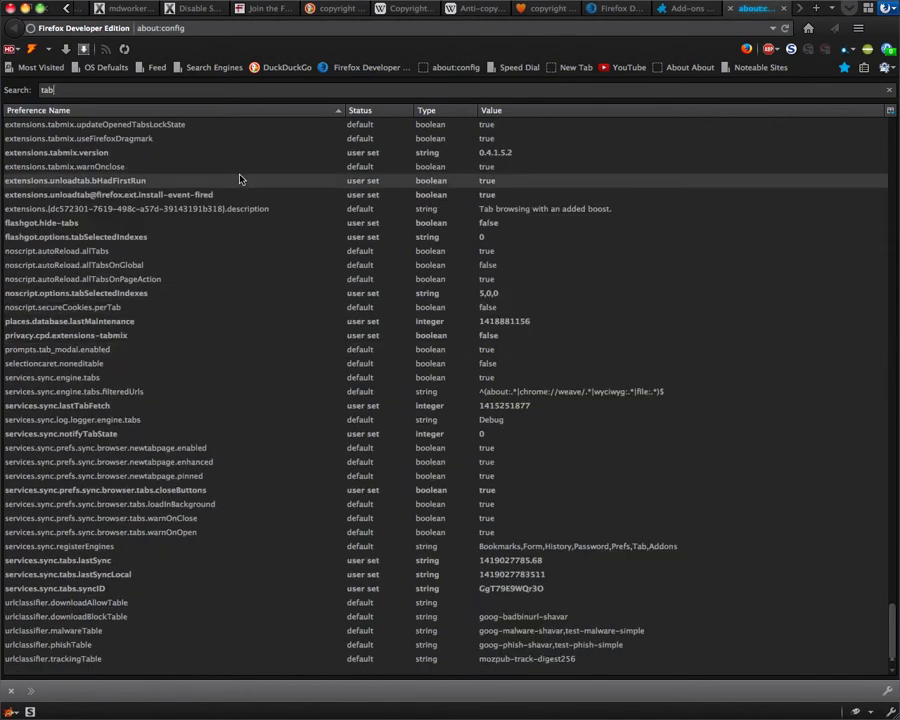
- Select the places.database.lastMaintenance and selectioncaret.noneditable entries
left_click(400, 322)
left_click(197, 362)
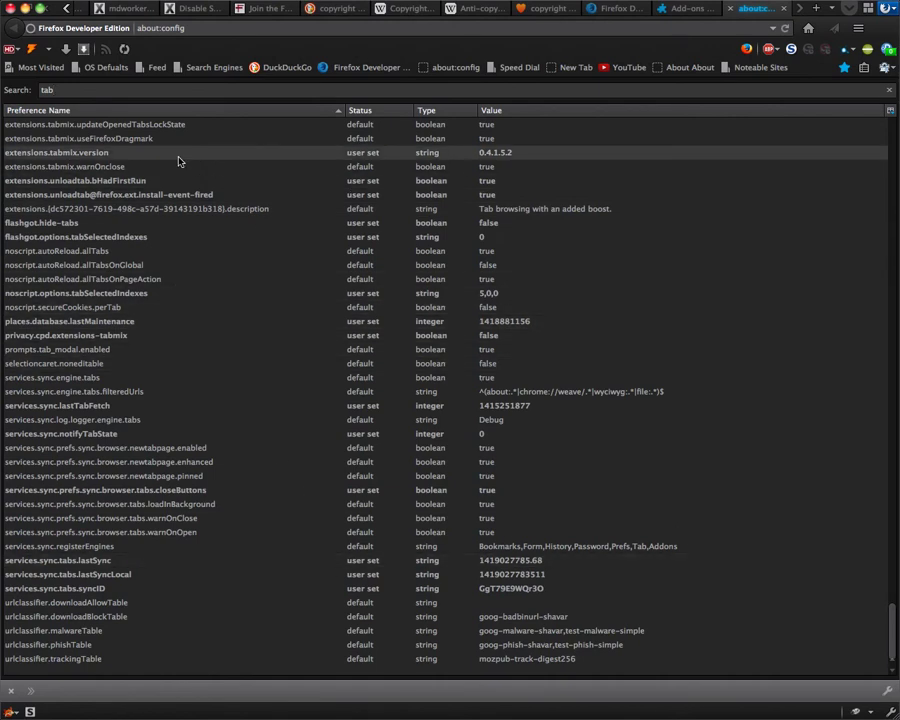
scroll(298, 172, "up", 2)
scroll(298, 172, "up", 1)
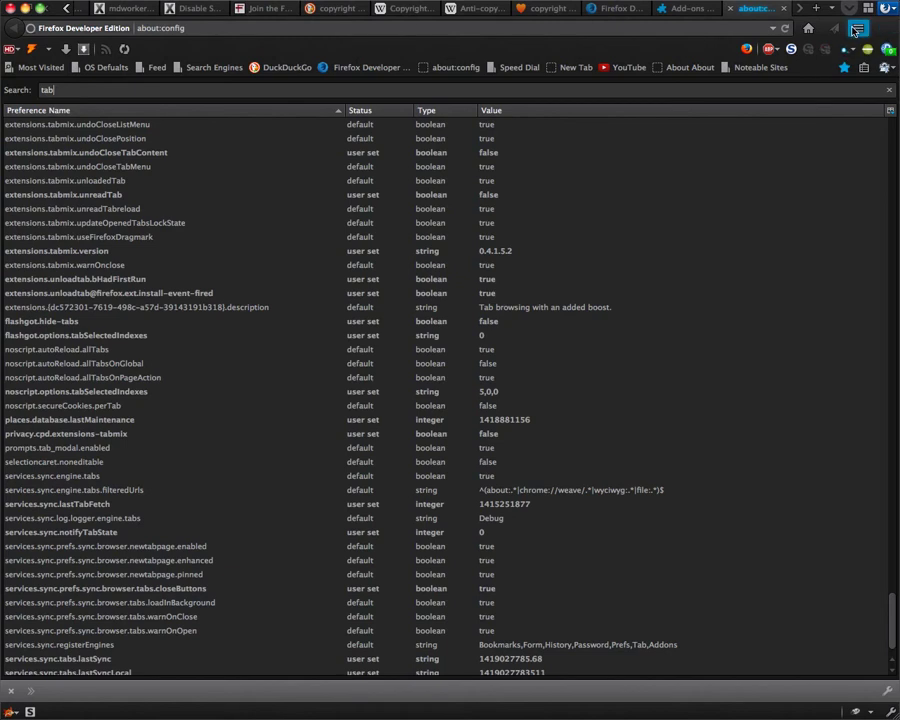
- Open Preferences from the hamburger menu to reach the General page
left_click(857, 35)
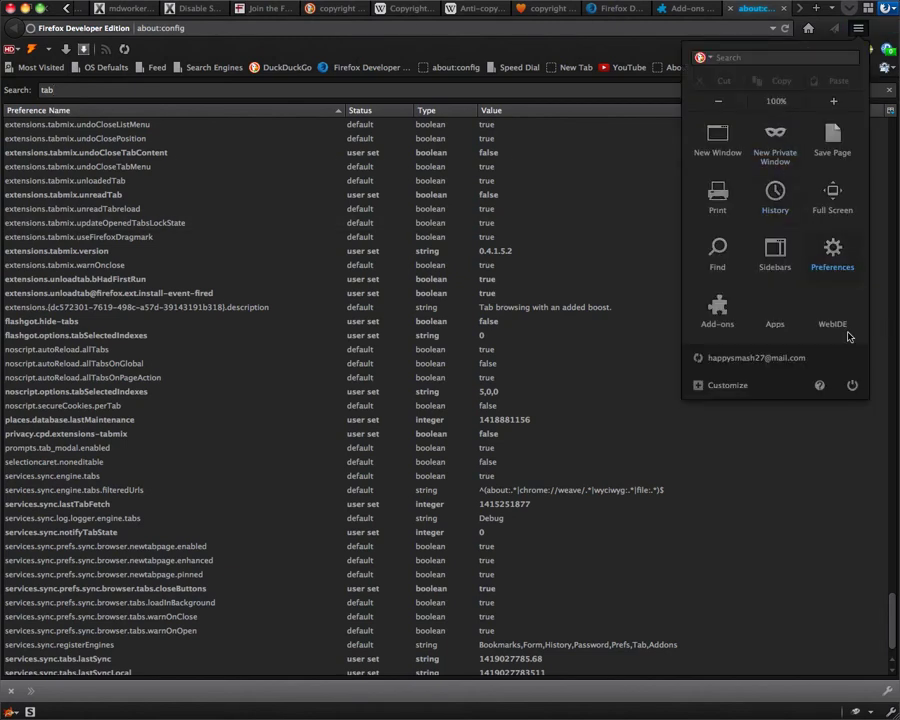
left_click(822, 256)
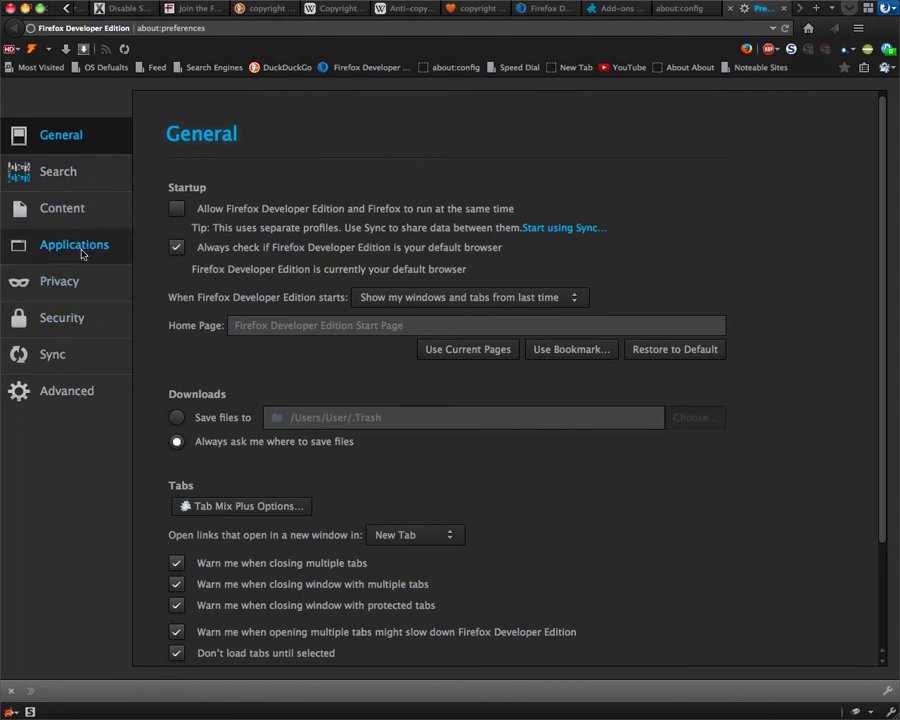
double_click(82, 257)
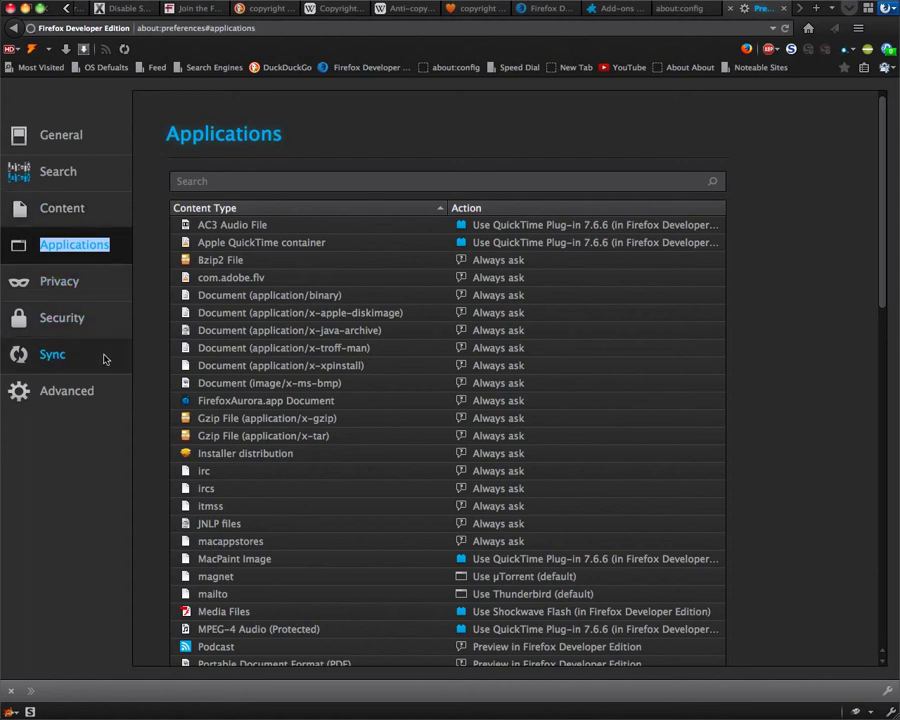
left_click(85, 132)
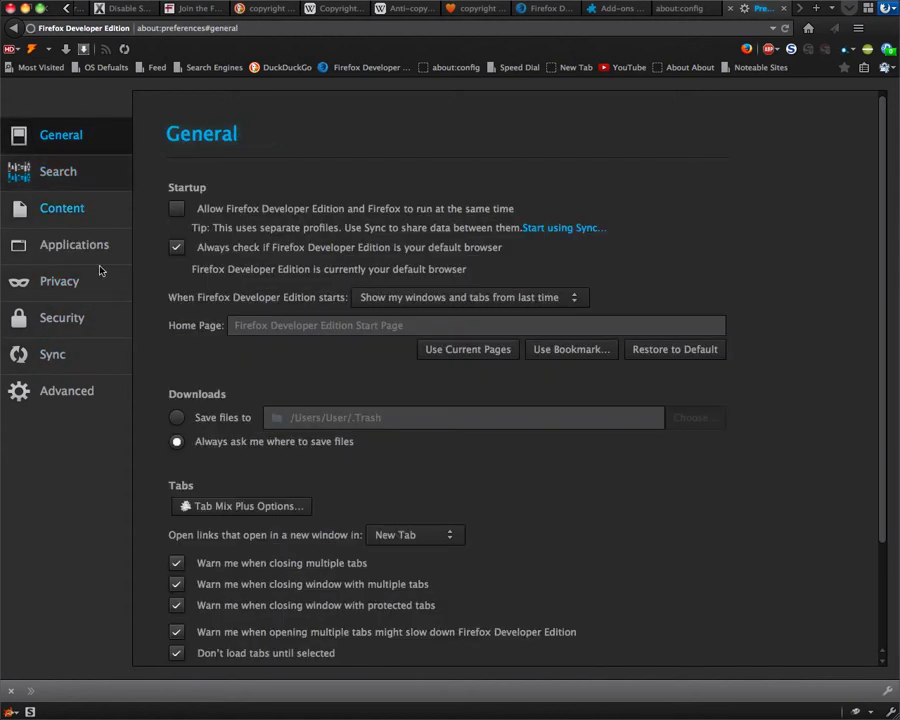
scroll(278, 500, "down", 2)
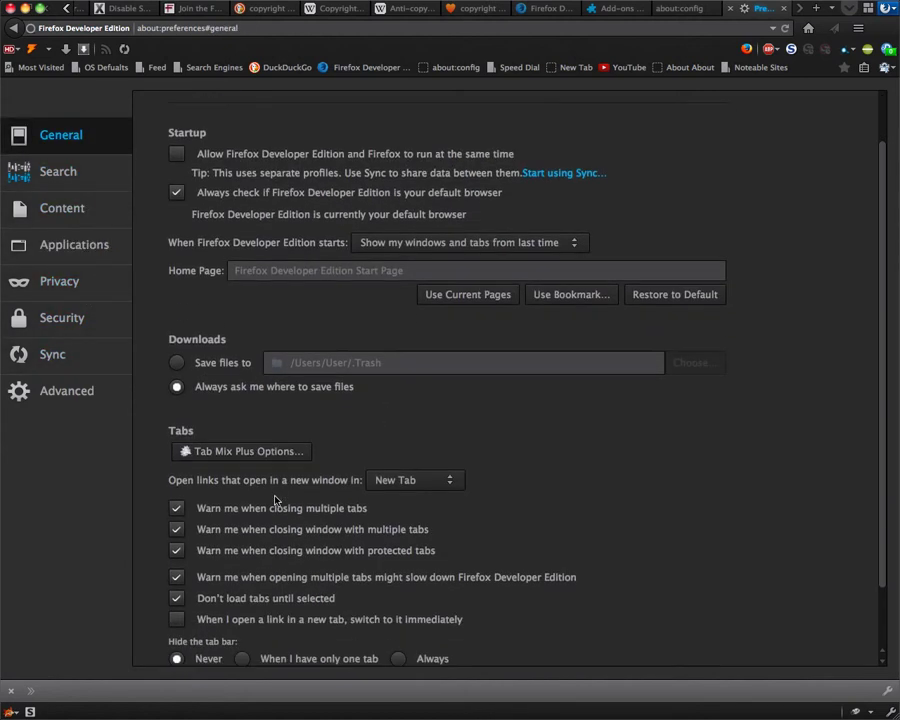
scroll(285, 525, "down", 1)
key("Tab")
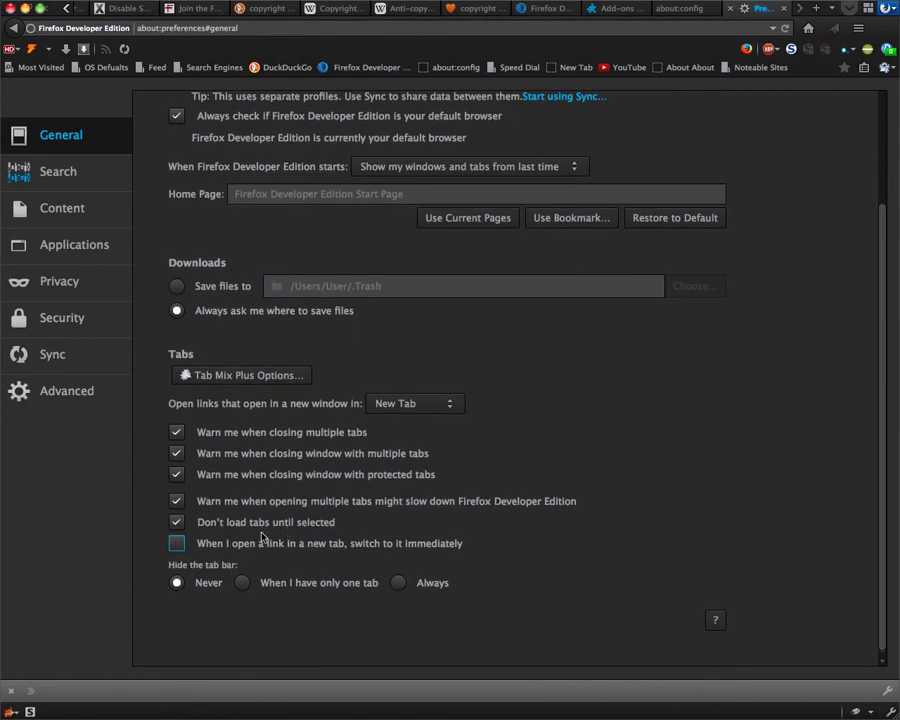
key("shift+Tab")
key("shift+Tab")
key("shift+Tab")
key("shift+Tab")
- Open Tab Mix Plus Options at Display > Tab and toggle 'Place on left side' on and off
left_click(285, 378)
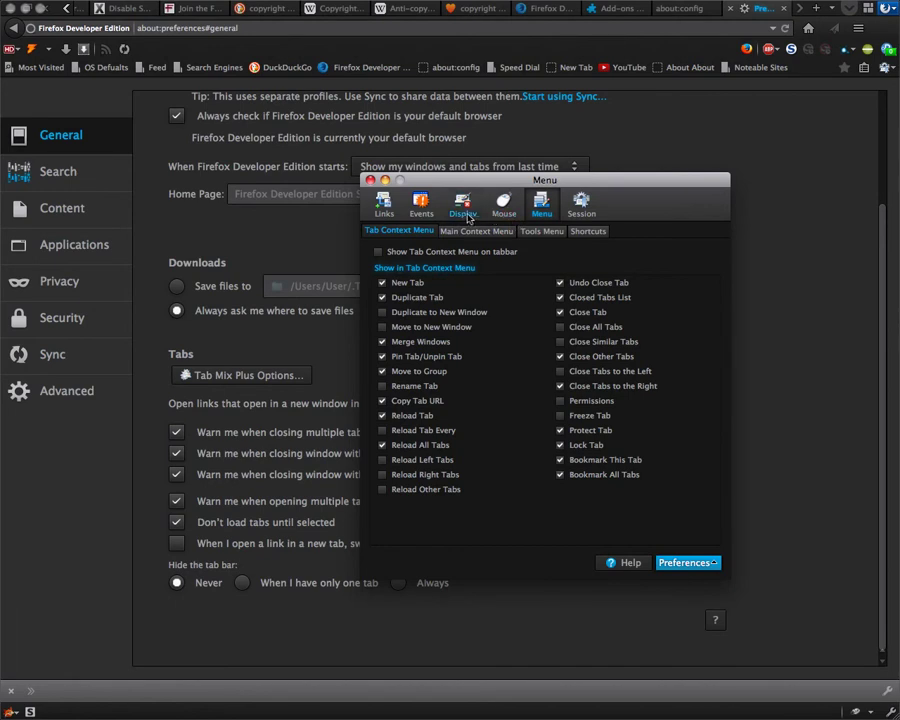
left_click(463, 207)
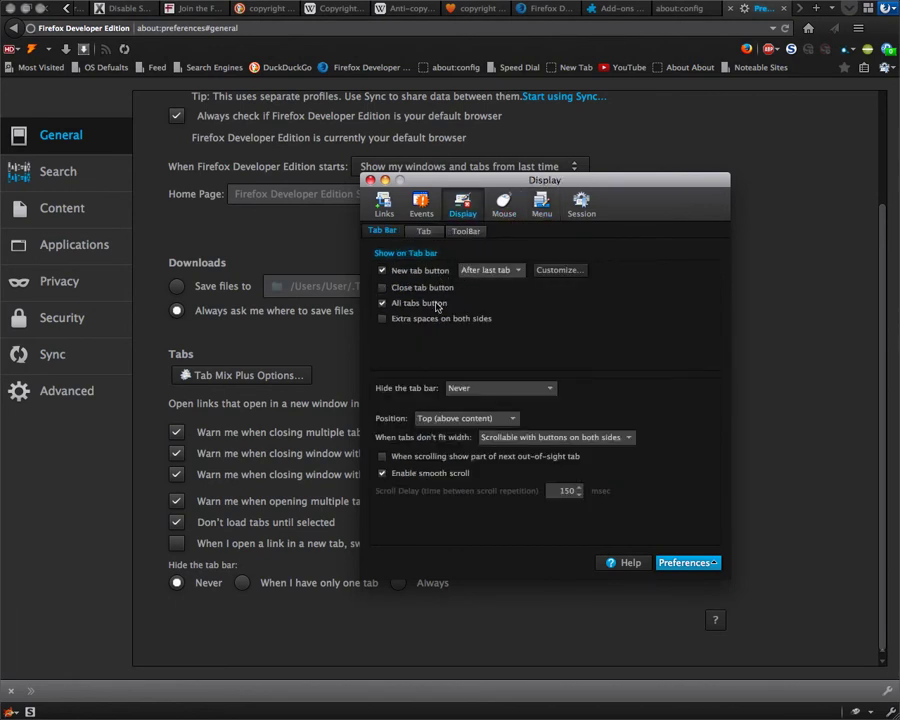
left_click(423, 231)
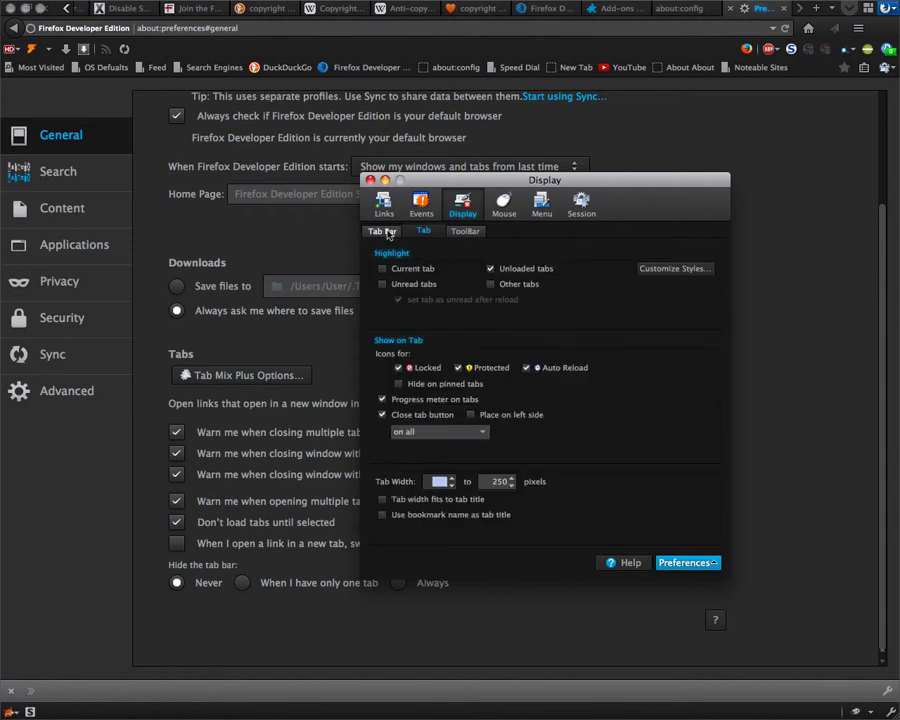
left_click(388, 233)
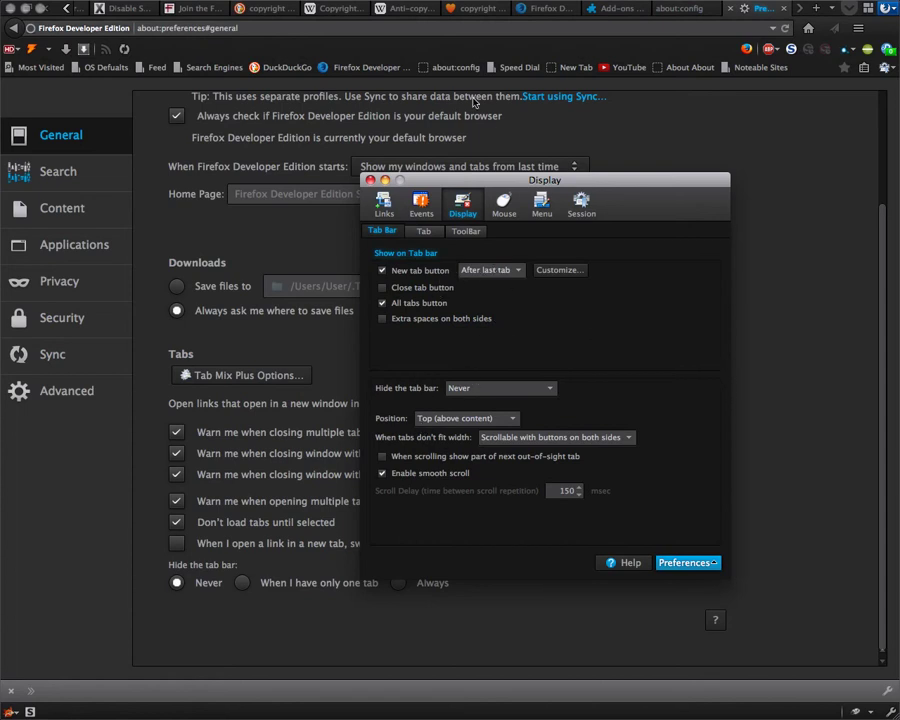
left_click(423, 231)
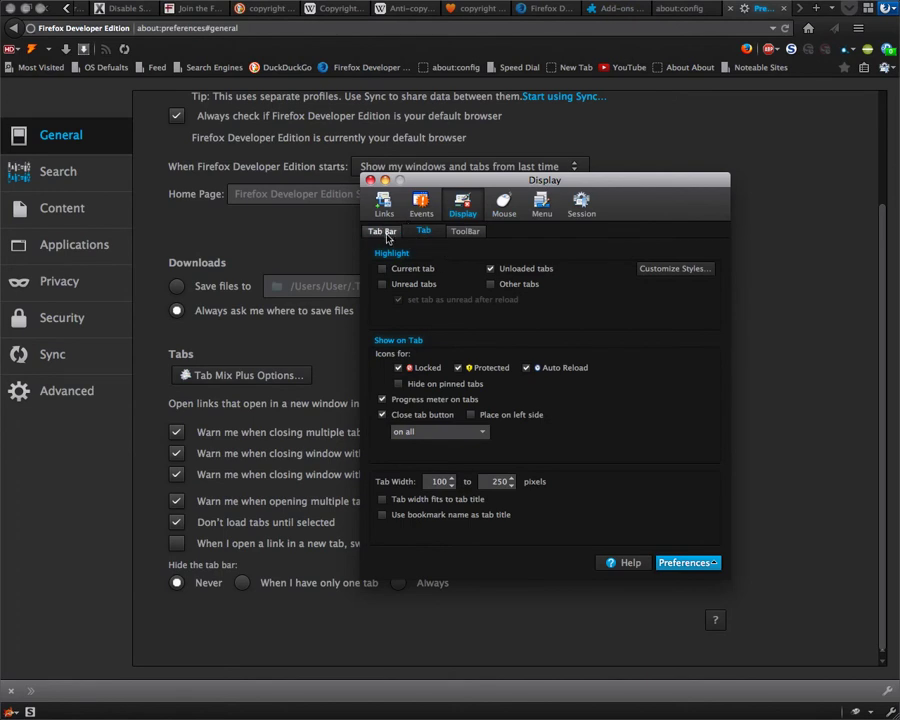
left_click(471, 415)
left_click(471, 415)
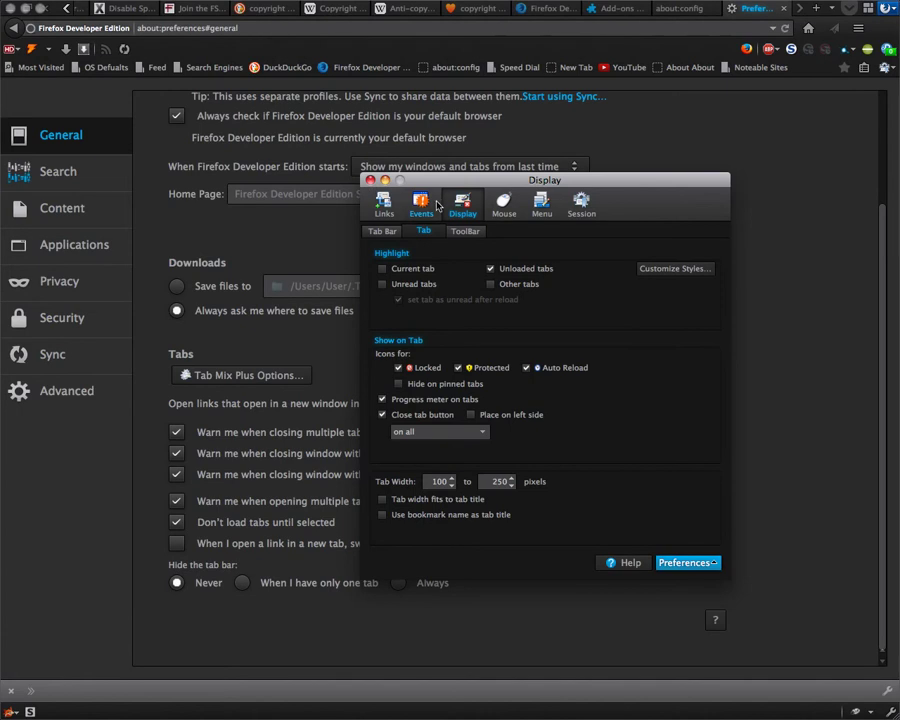
- Close and reopen Tab Mix Plus Options, returning to the Display > Tab settings
left_click(369, 179)
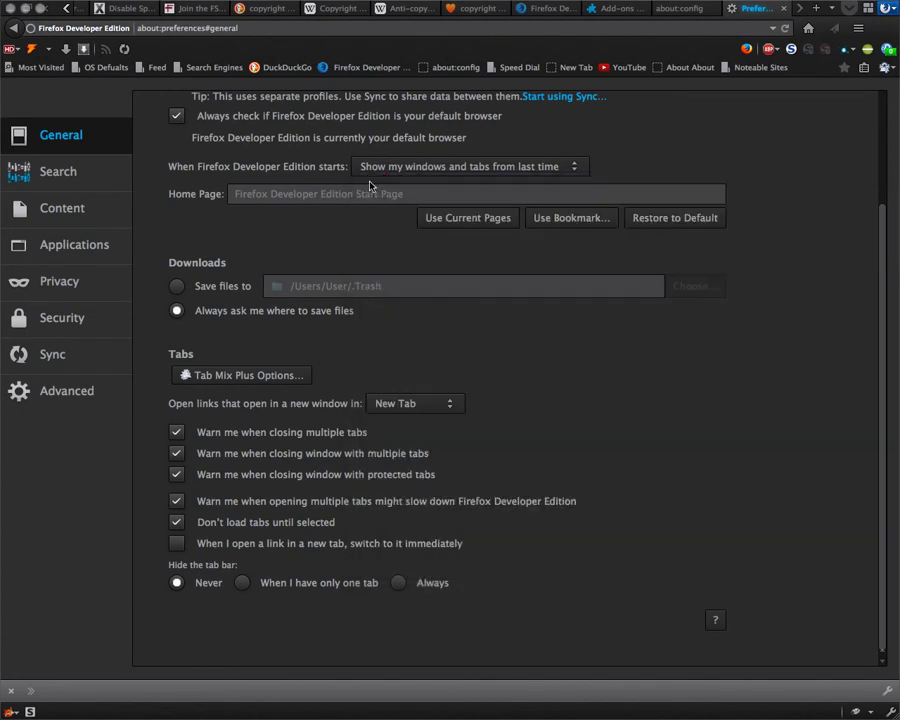
left_click(602, 12)
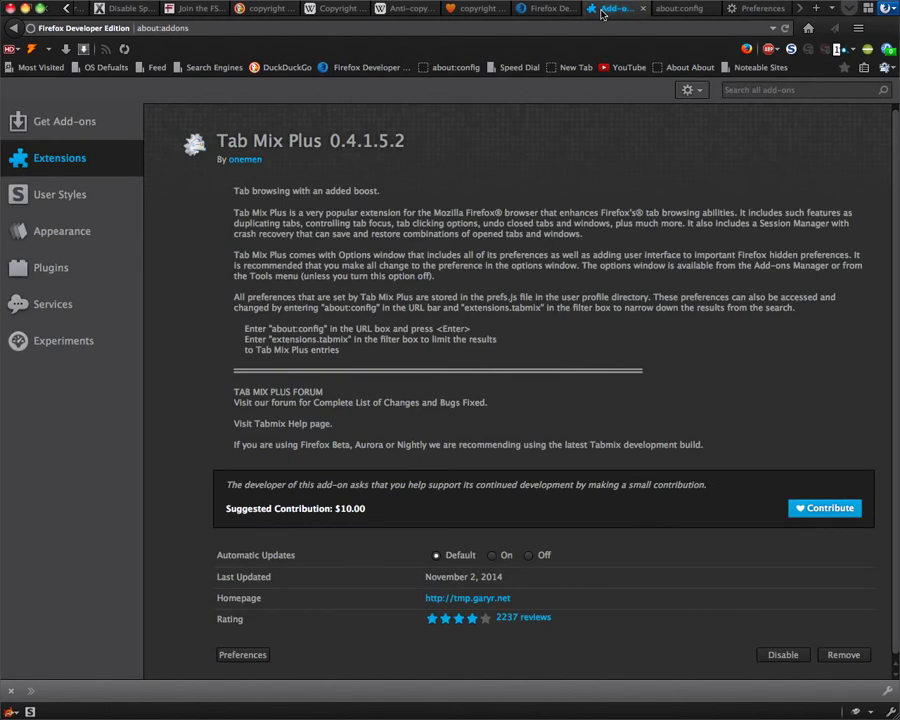
left_click(740, 12)
left_click(290, 375)
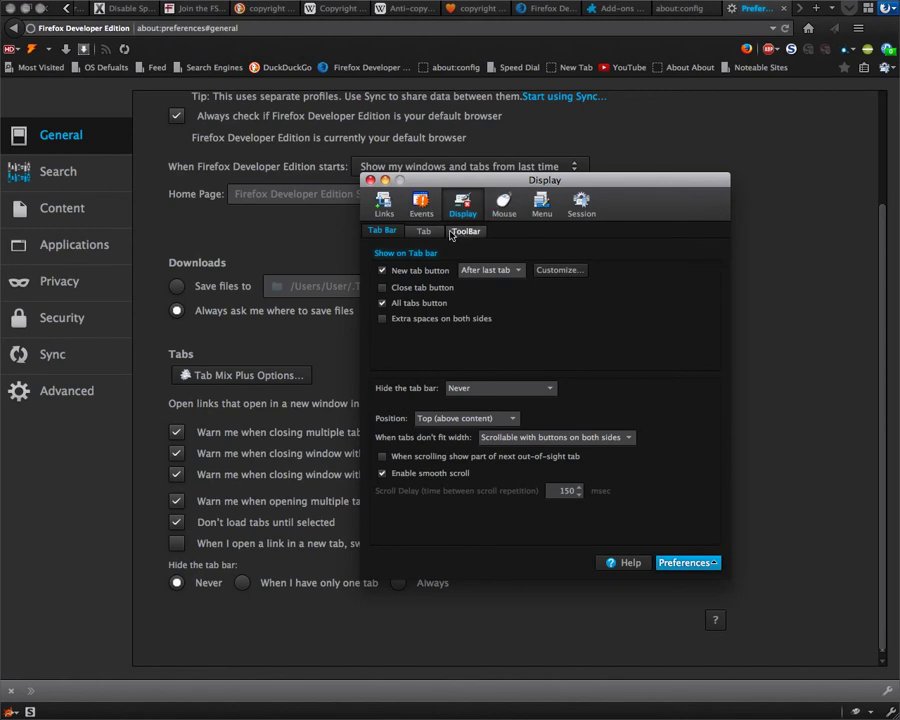
left_click(425, 231)
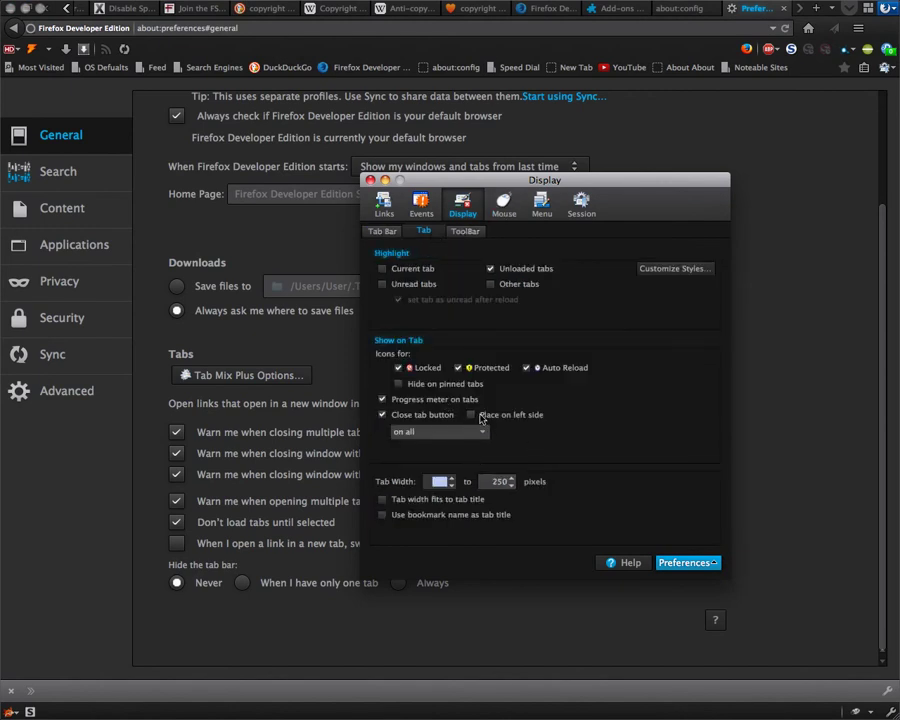
left_click(457, 433)
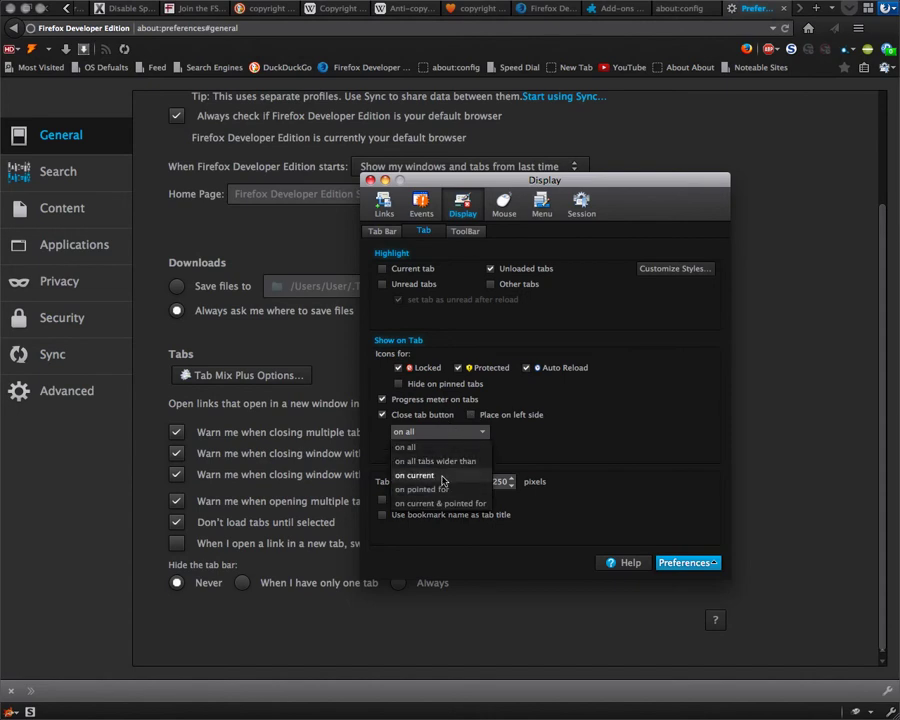
left_click(443, 476)
left_click(450, 432)
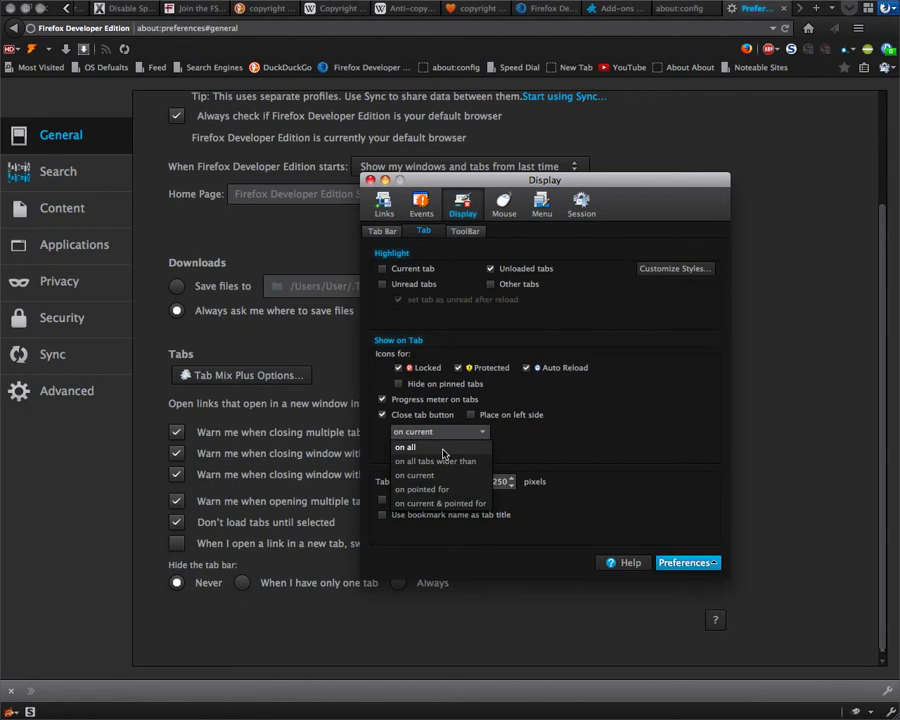
left_click(443, 451)
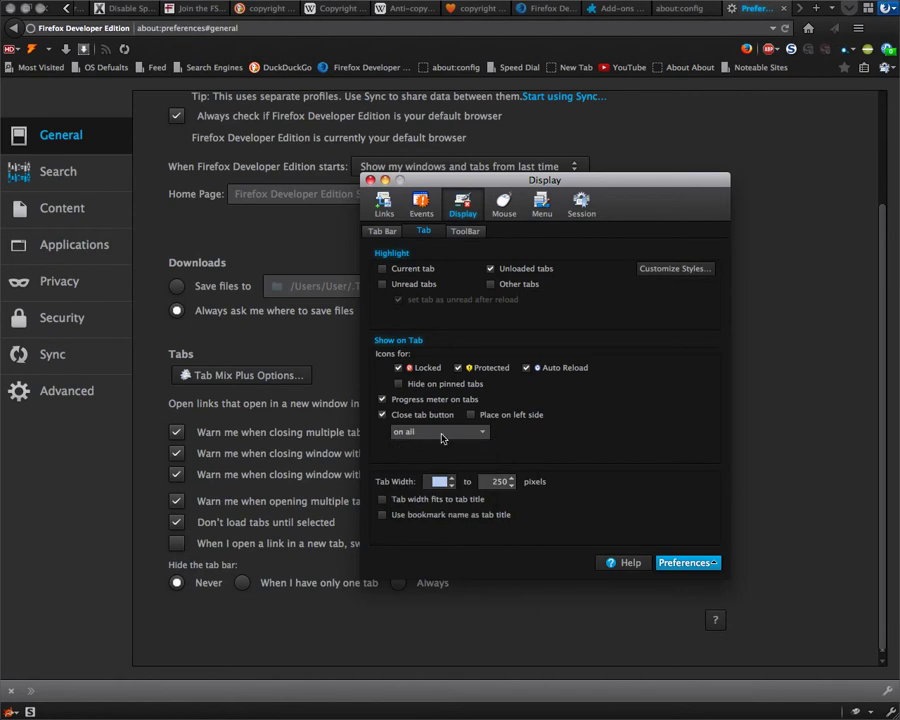
left_click(441, 435)
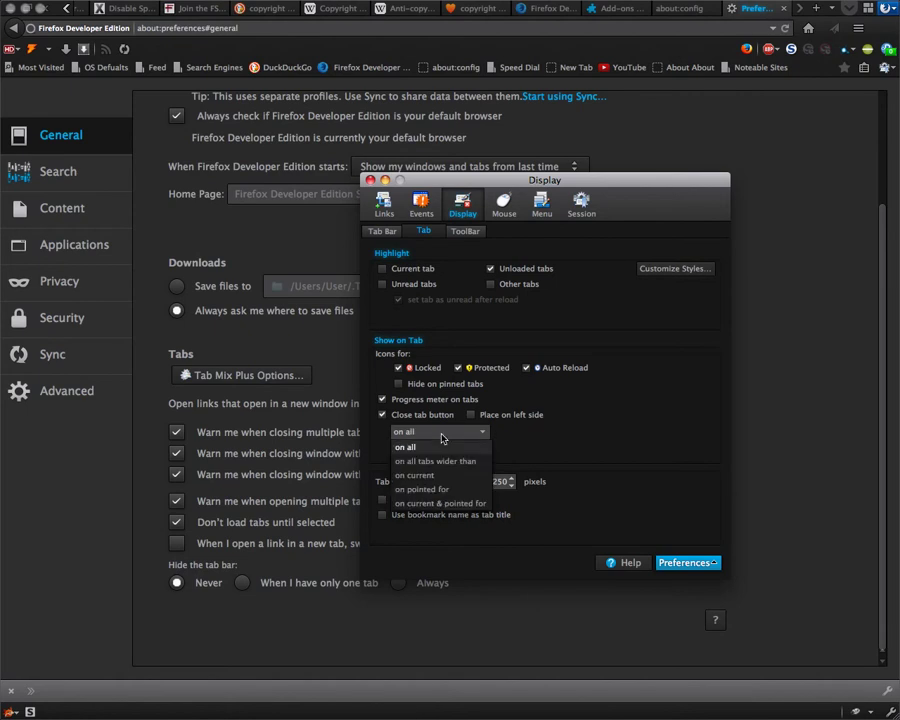
left_click(473, 491)
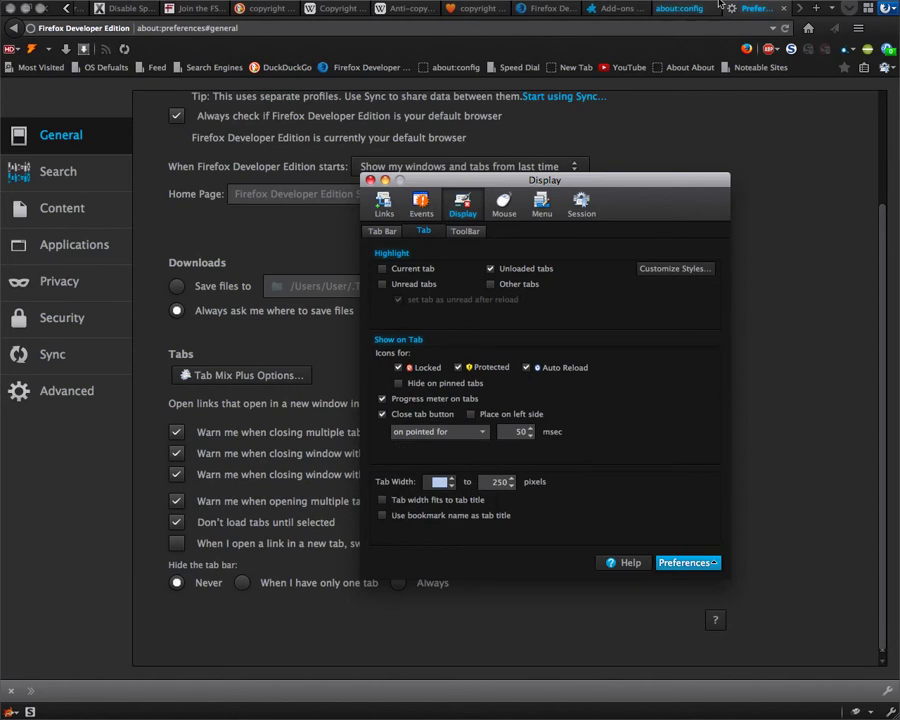
left_click(428, 436)
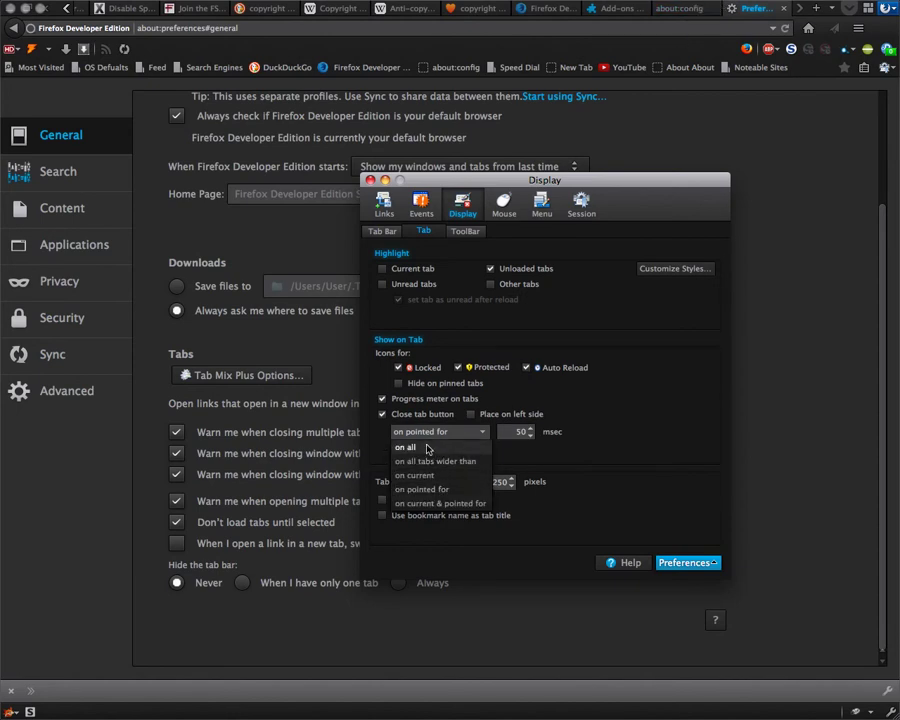
left_click(427, 449)
left_click(465, 433)
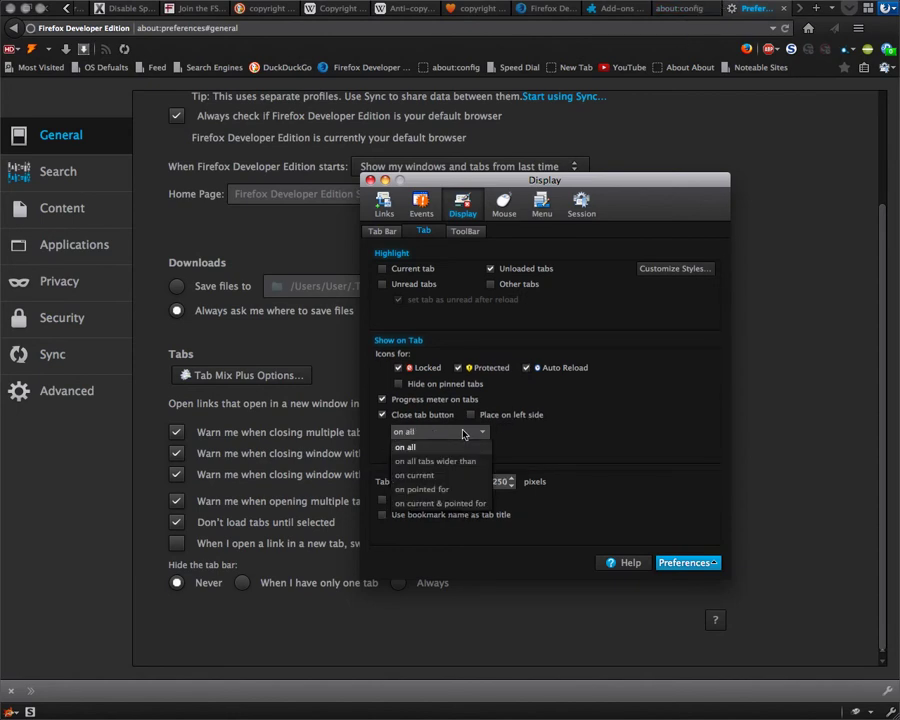
left_click(463, 433)
left_click(463, 433)
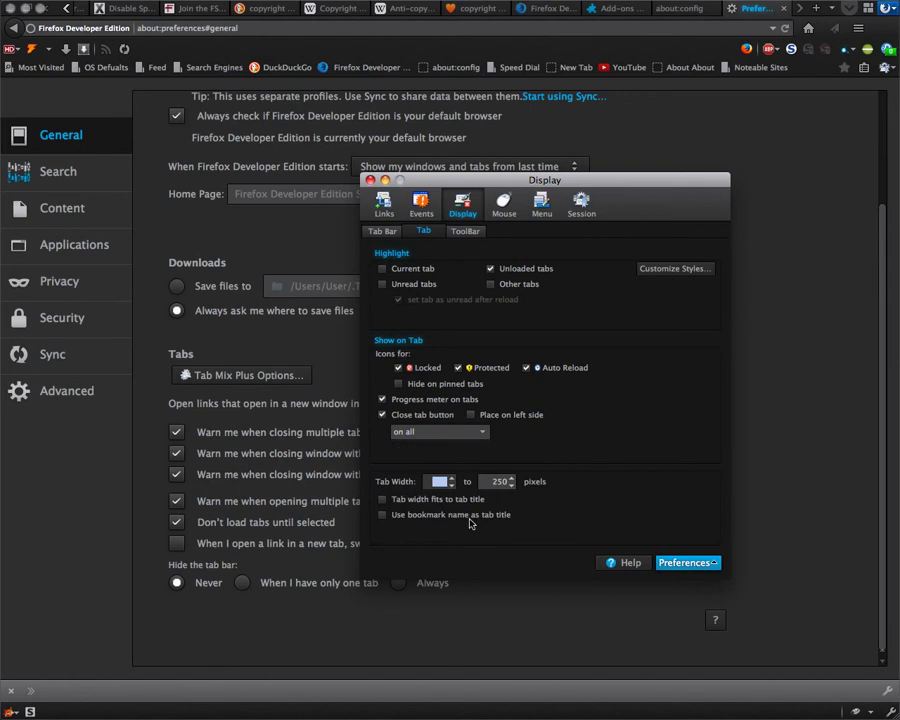
left_click(440, 481)
left_click(432, 481)
left_click(450, 481)
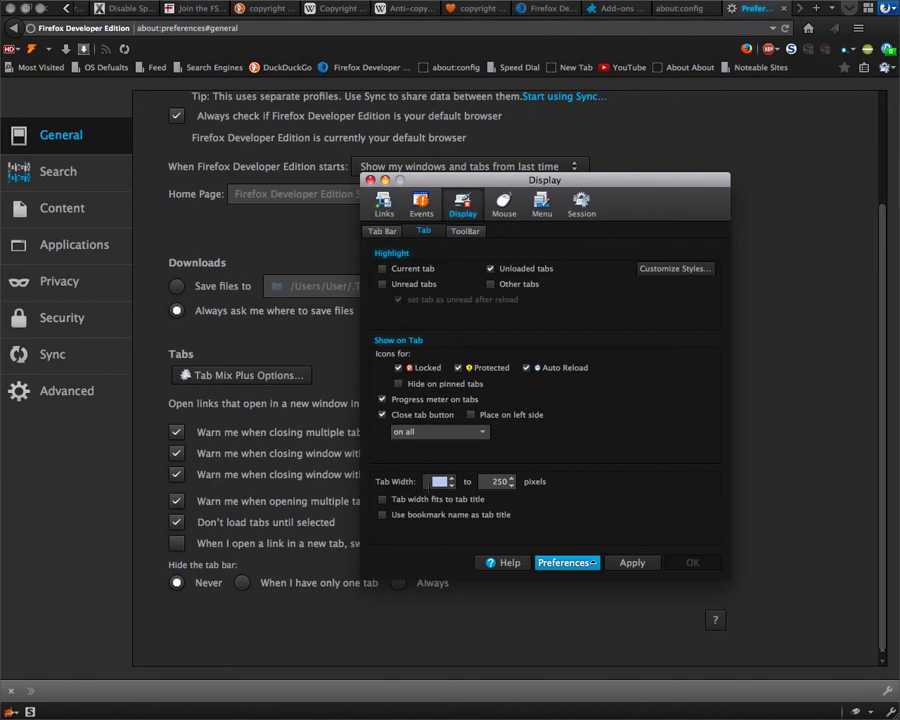
type("124")
key("Tab")
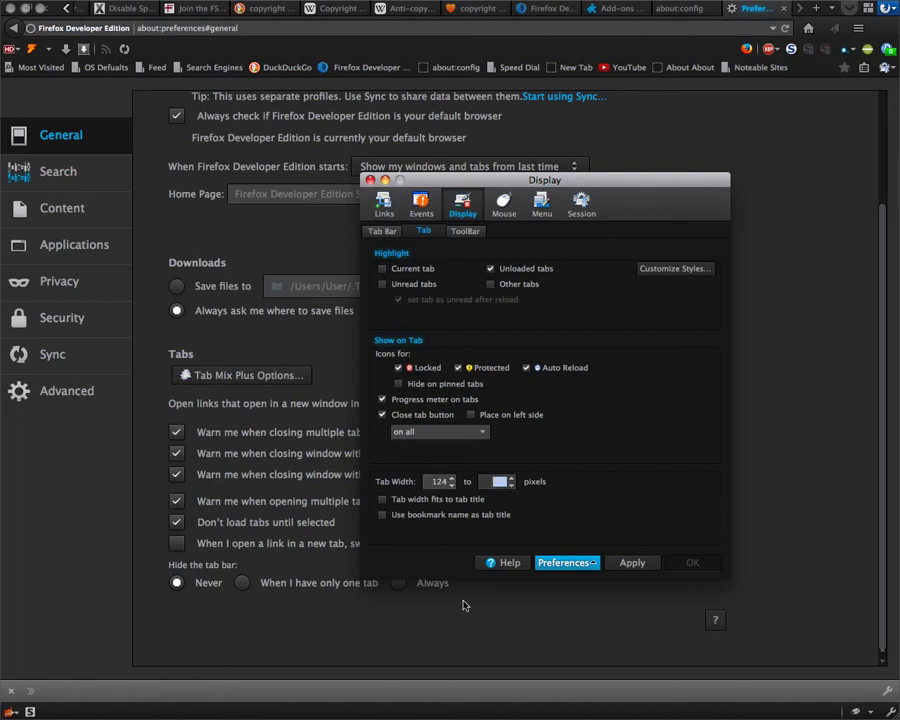
double_click(440, 481)
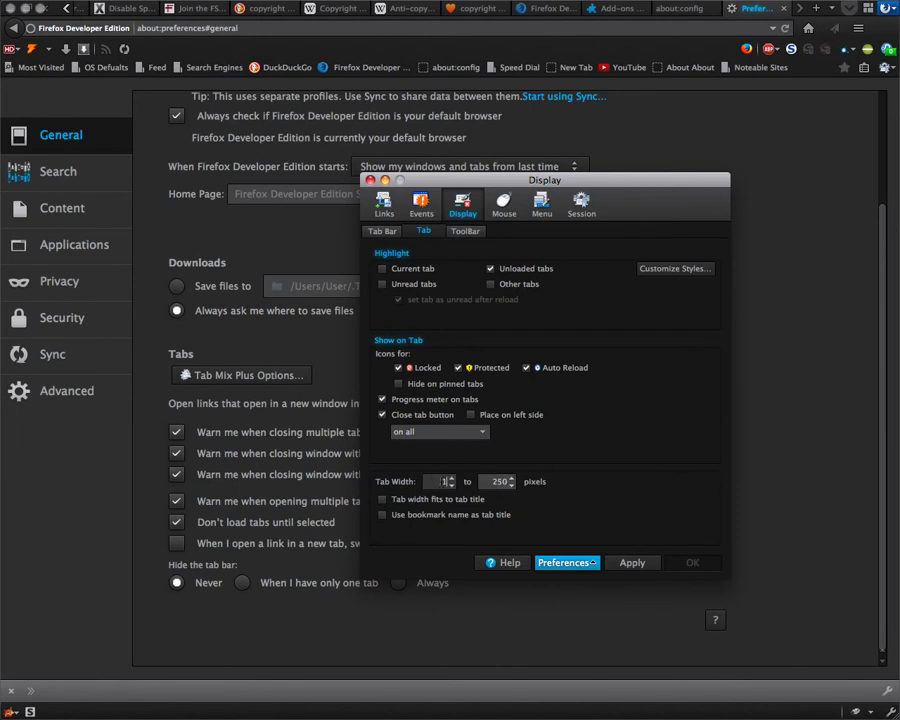
type("00")
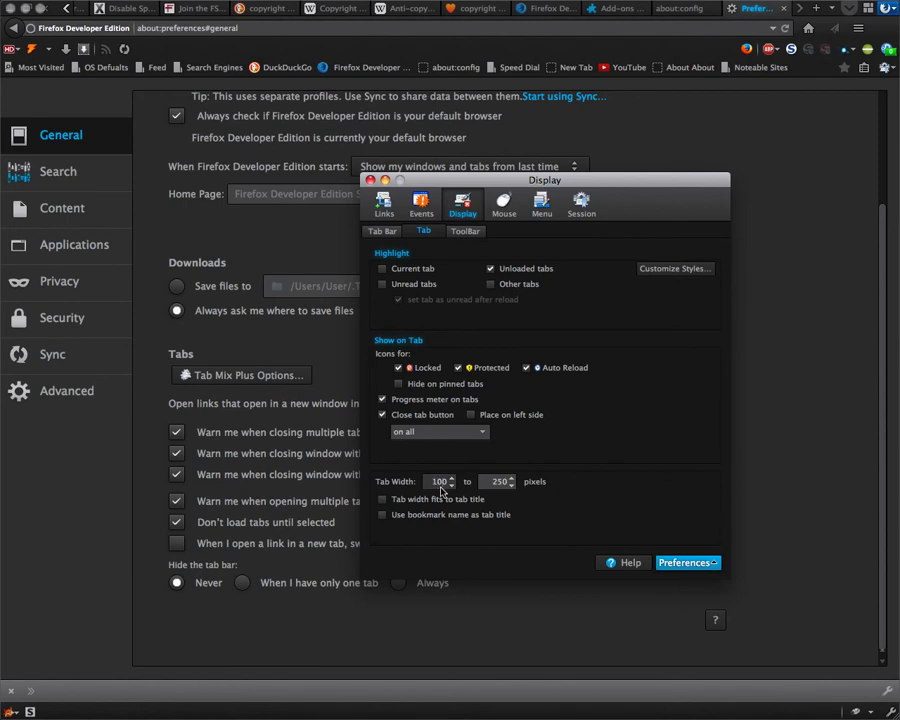
key("BackSpace")
type("5")
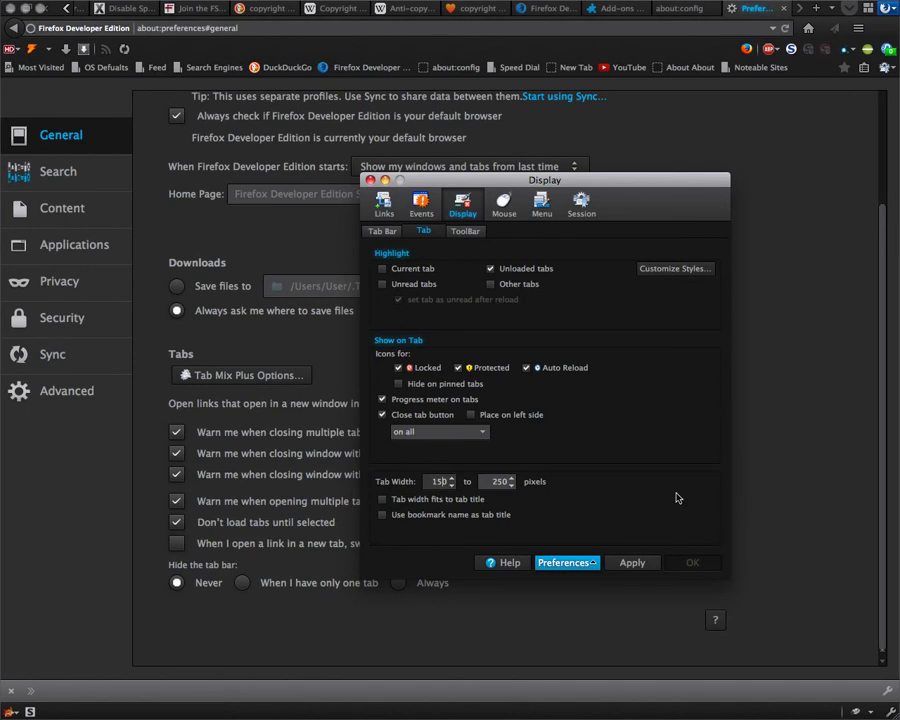
left_click(631, 563)
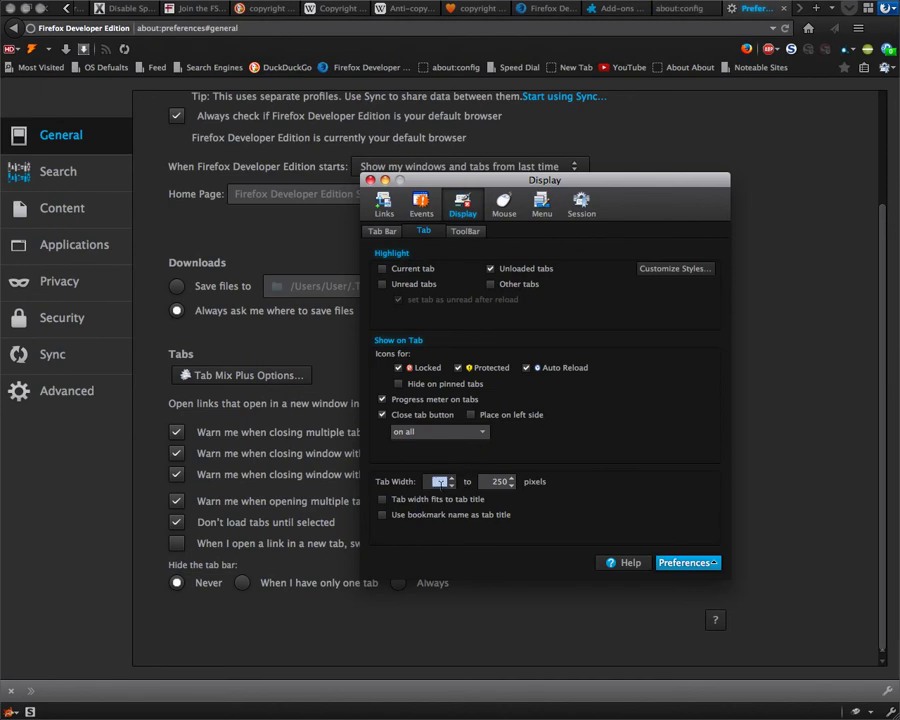
type("100")
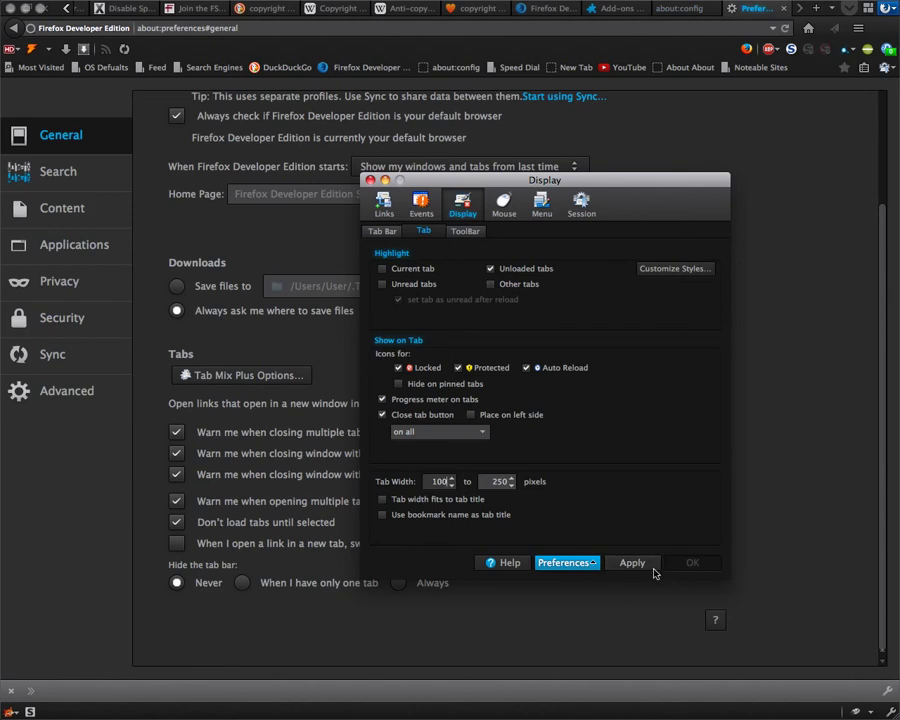
left_click(632, 563)
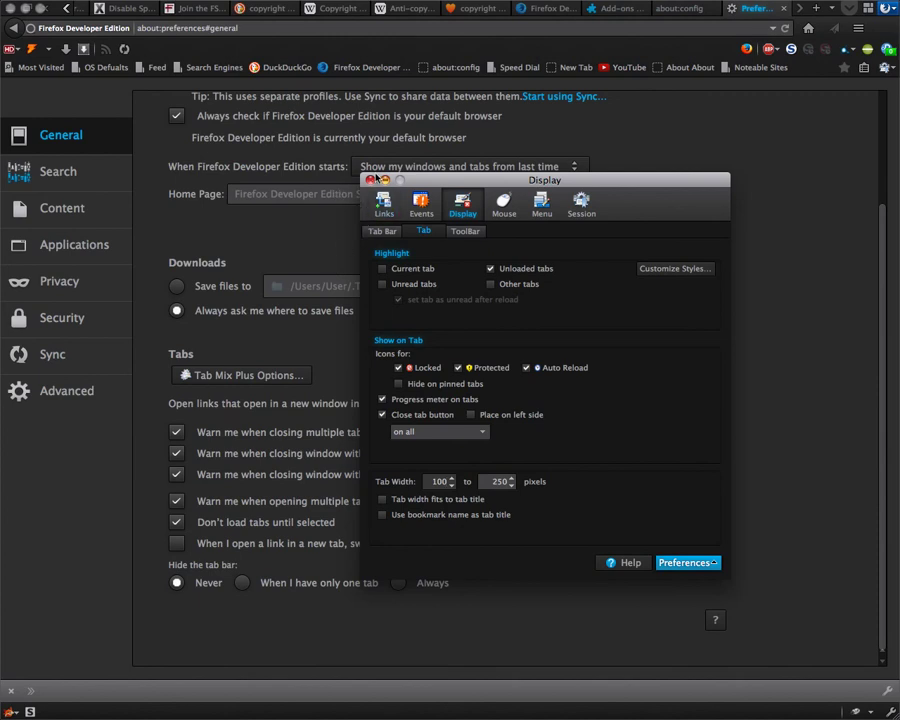
- Close the Tab Mix Plus options window and toggle the hamburger menu open and closed
left_click(370, 180)
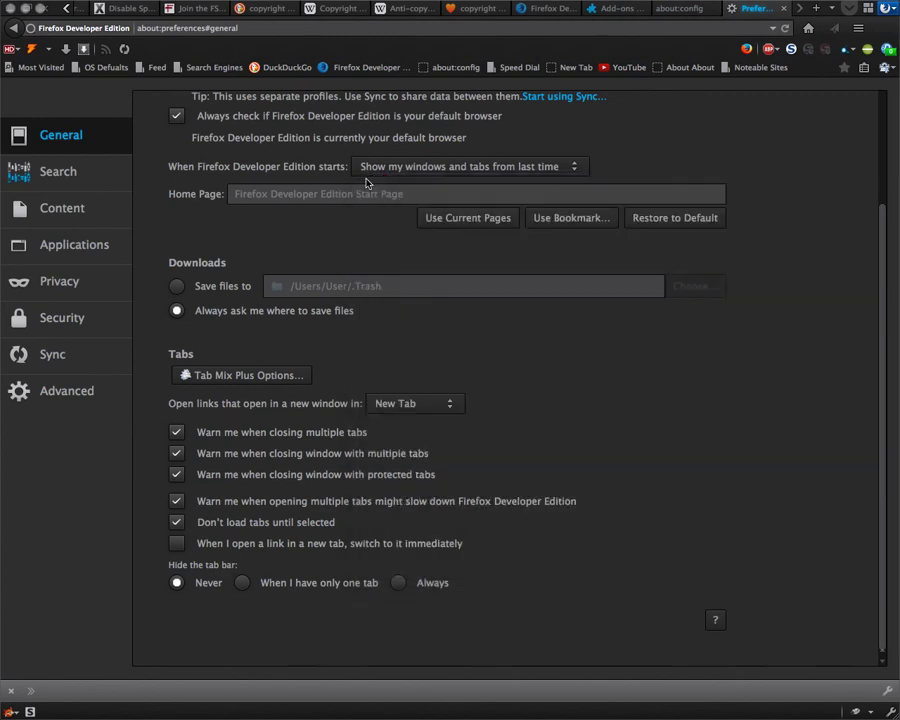
left_click(856, 28)
left_click(855, 28)
left_click(856, 28)
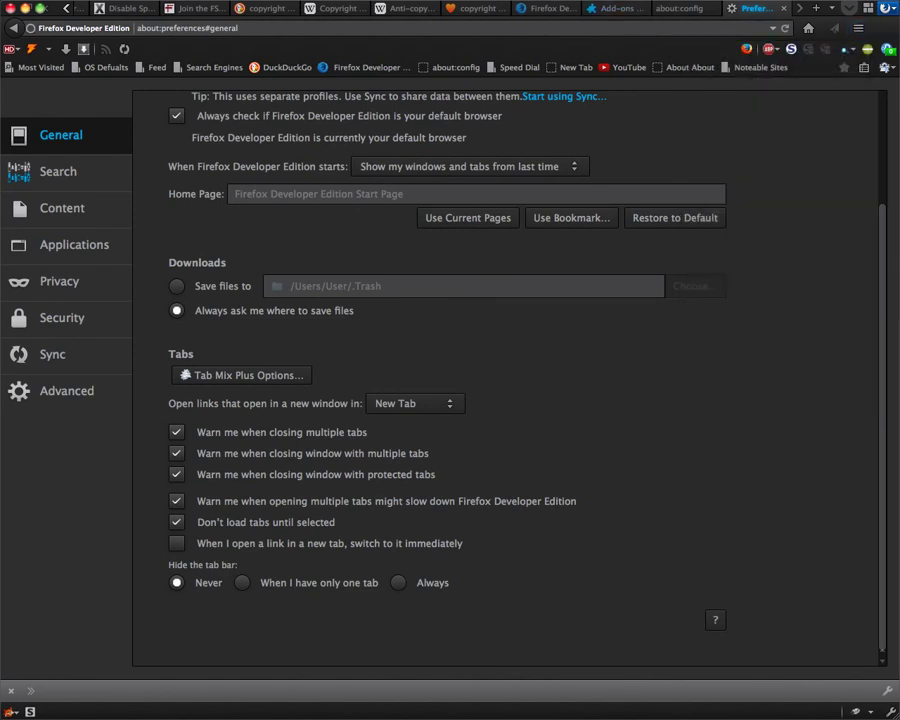